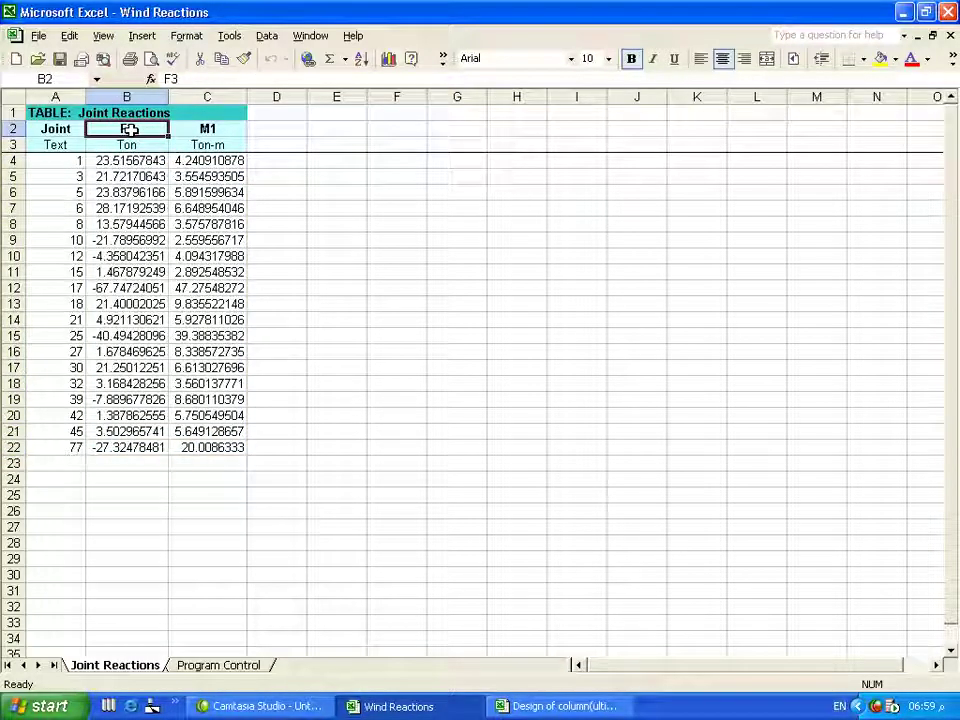
- Clear the table title from row 1 of the Joint Reactions sheet
click(201, 129)
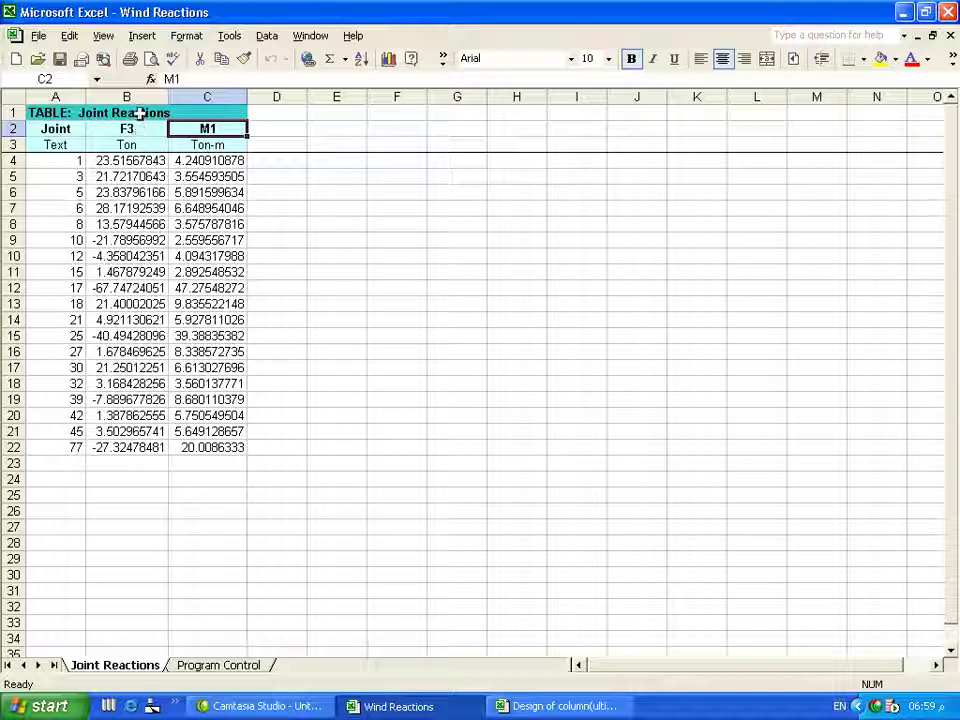
click(304, 181)
drag(62, 117, 301, 115)
key(Delete)
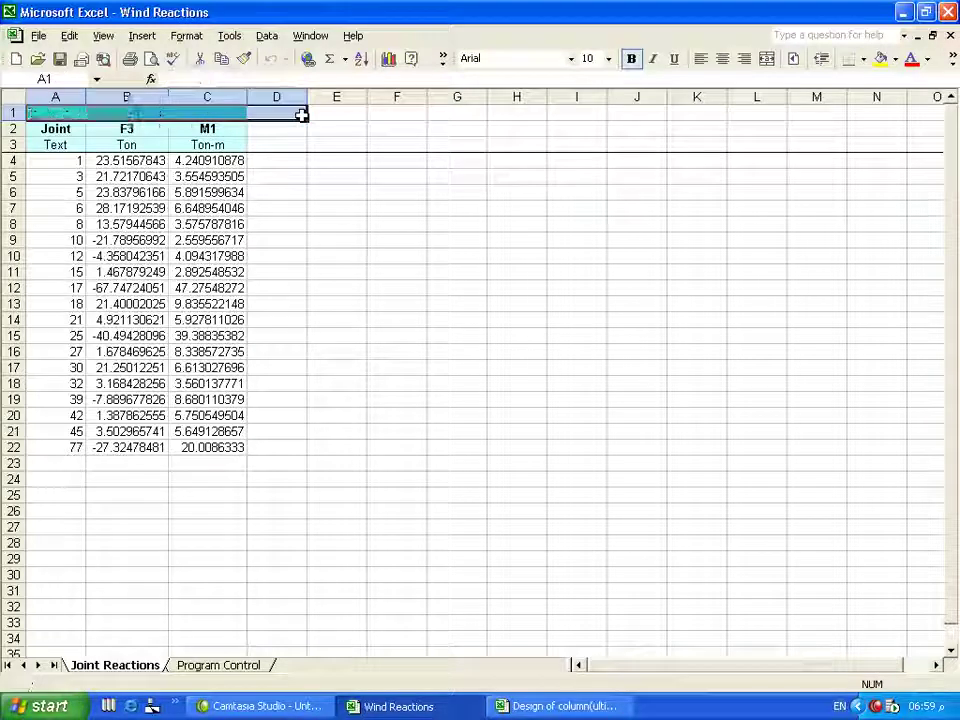
click(332, 270)
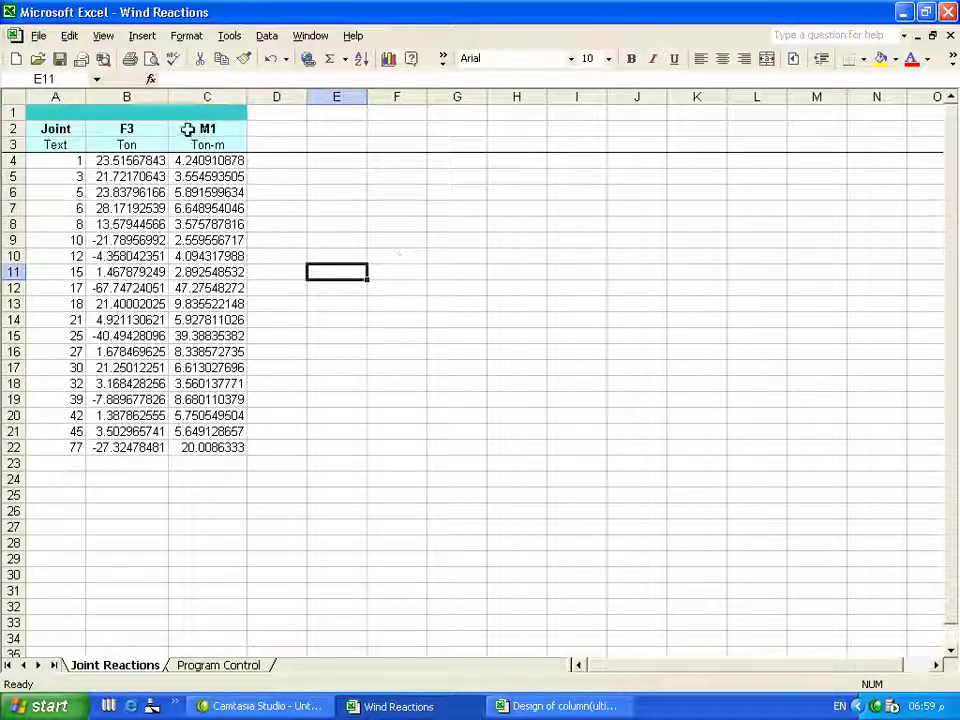
- Insert five blank rows above the joint reactions table
click(12, 112)
right_click(14, 114)
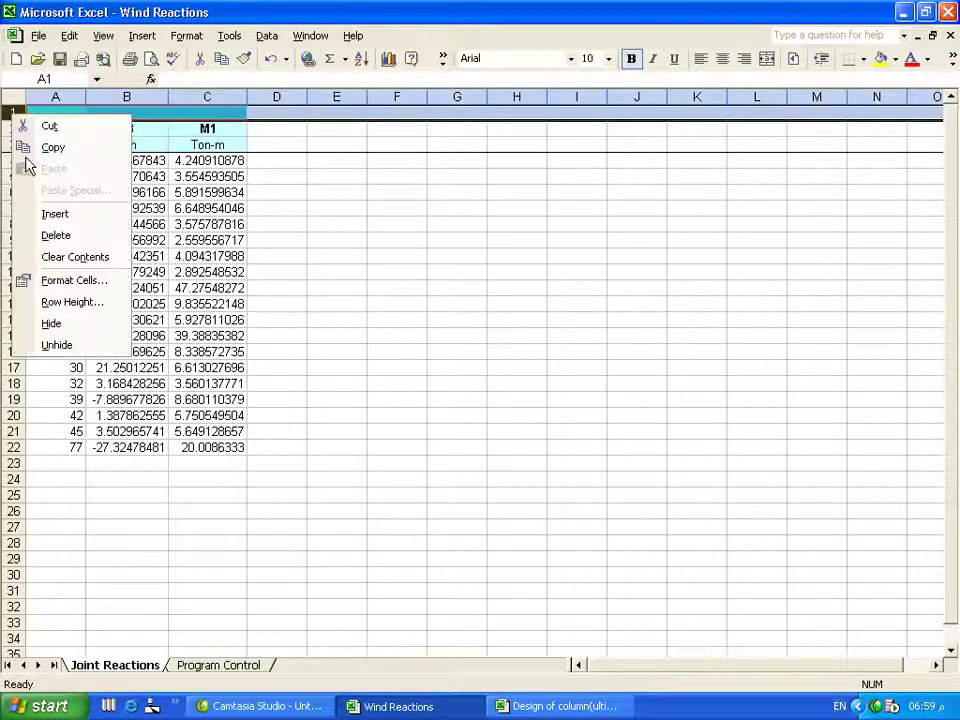
click(40, 214)
right_click(12, 113)
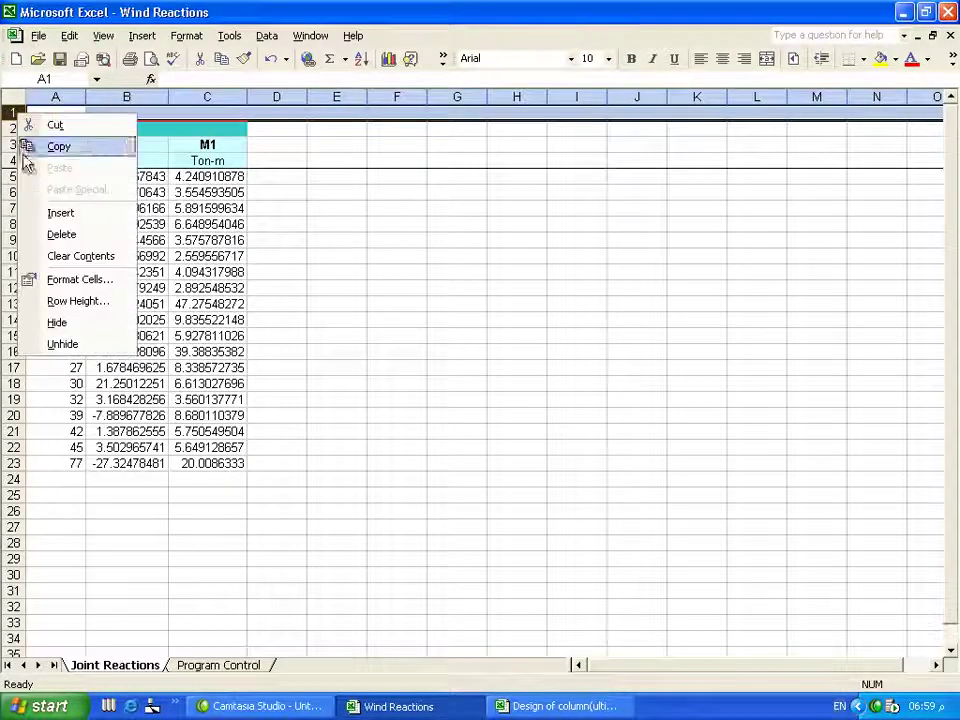
click(40, 212)
right_click(18, 115)
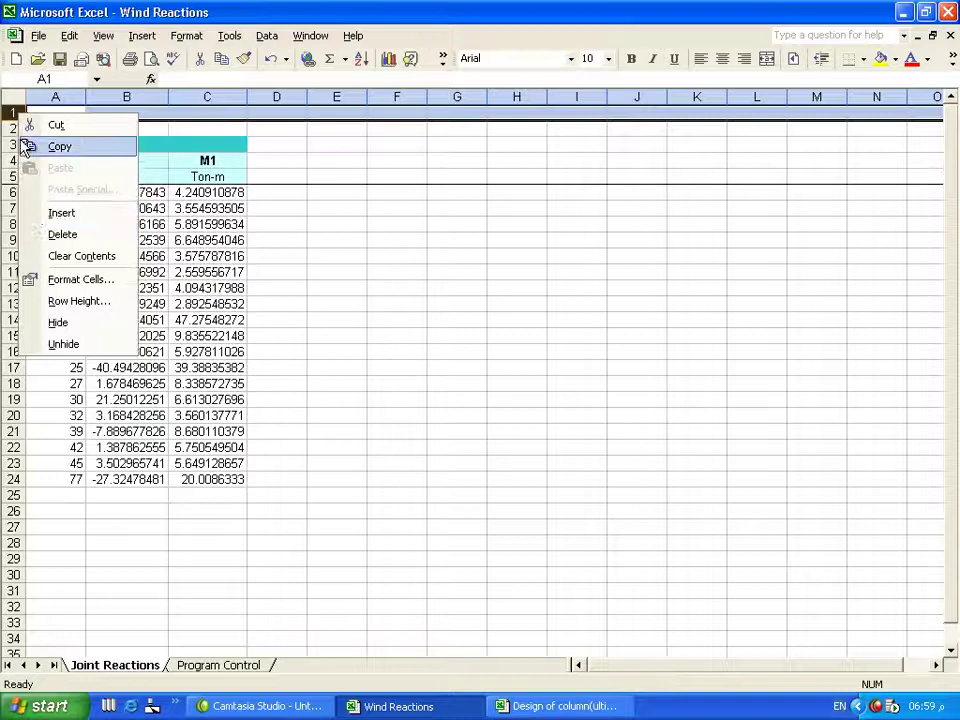
click(40, 212)
right_click(14, 117)
click(40, 214)
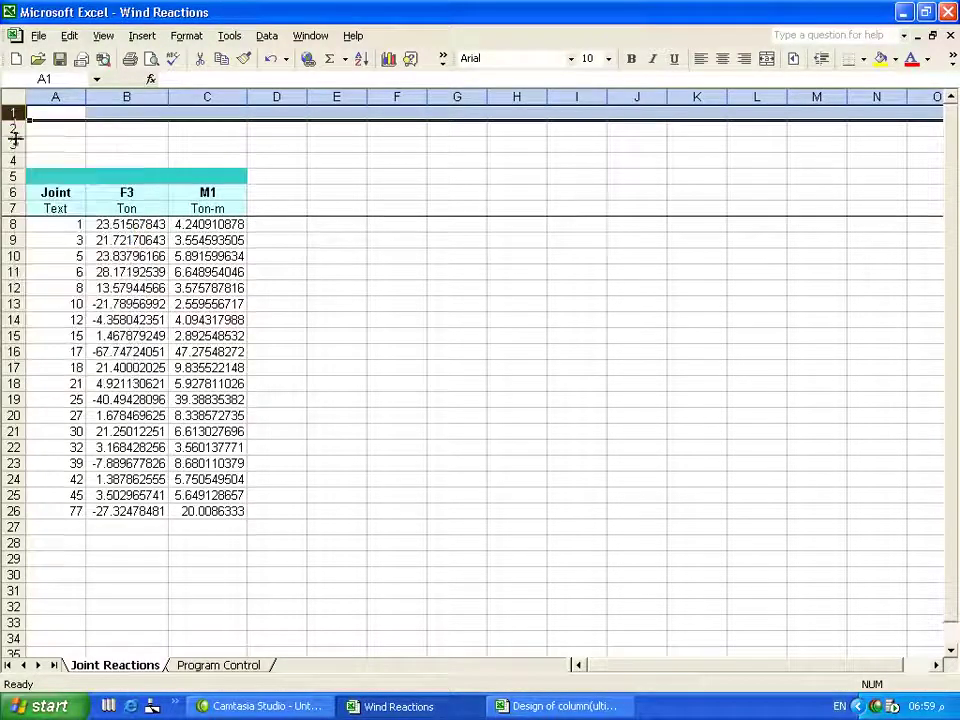
right_click(14, 114)
click(42, 217)
click(355, 317)
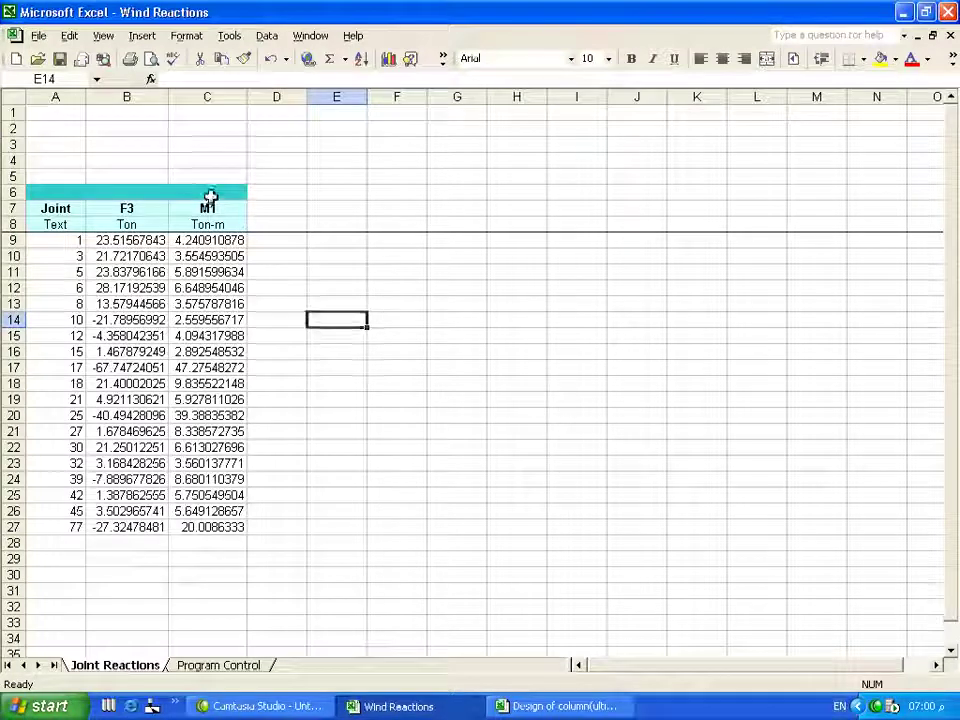
- Remove the teal fill from the band above the column headings by copying the format of the blank cells beside it
drag(210, 198, 165, 195)
drag(225, 196, 402, 194)
click(244, 58)
drag(240, 194, 88, 193)
click(392, 286)
- Merge cells B6:C6 above the F3 and M1 headings and set their vertical alignment to Center
drag(214, 189, 141, 191)
right_click(143, 193)
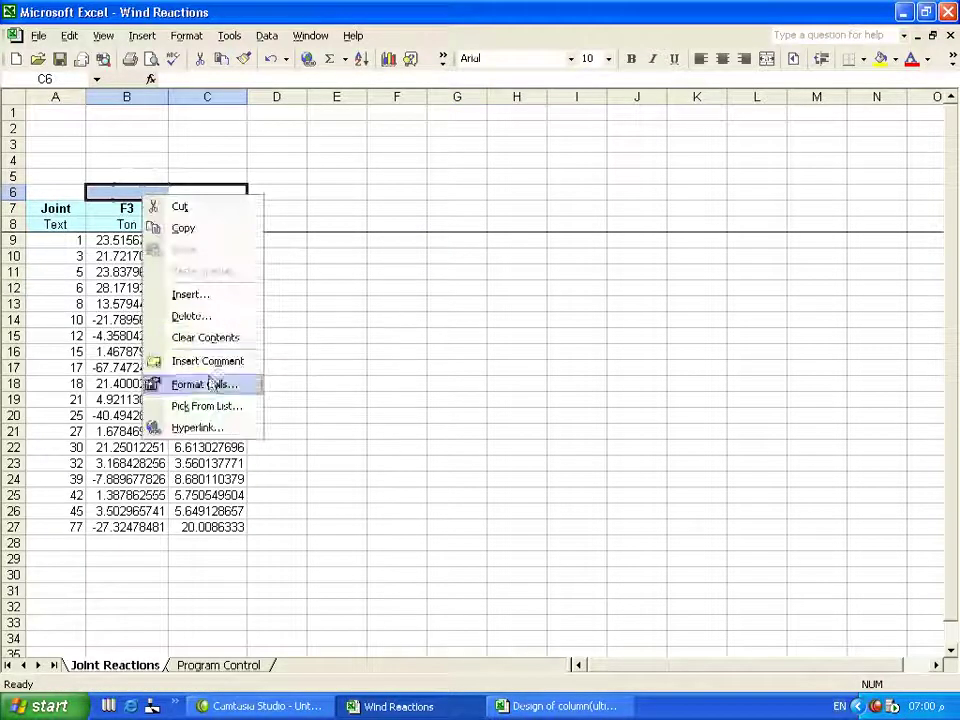
click(205, 384)
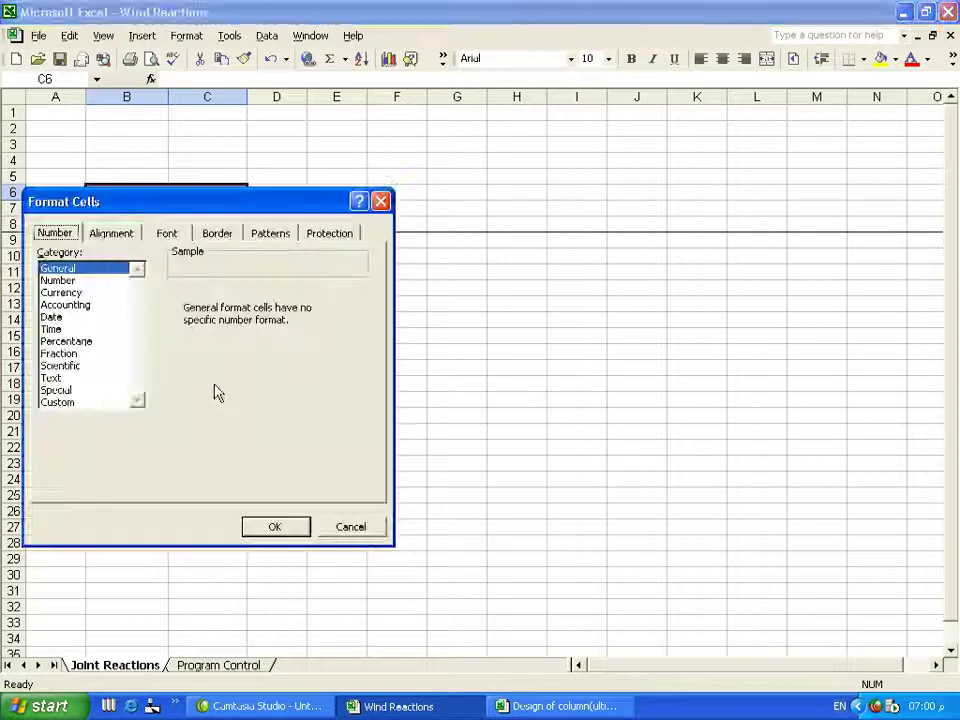
click(111, 233)
click(92, 423)
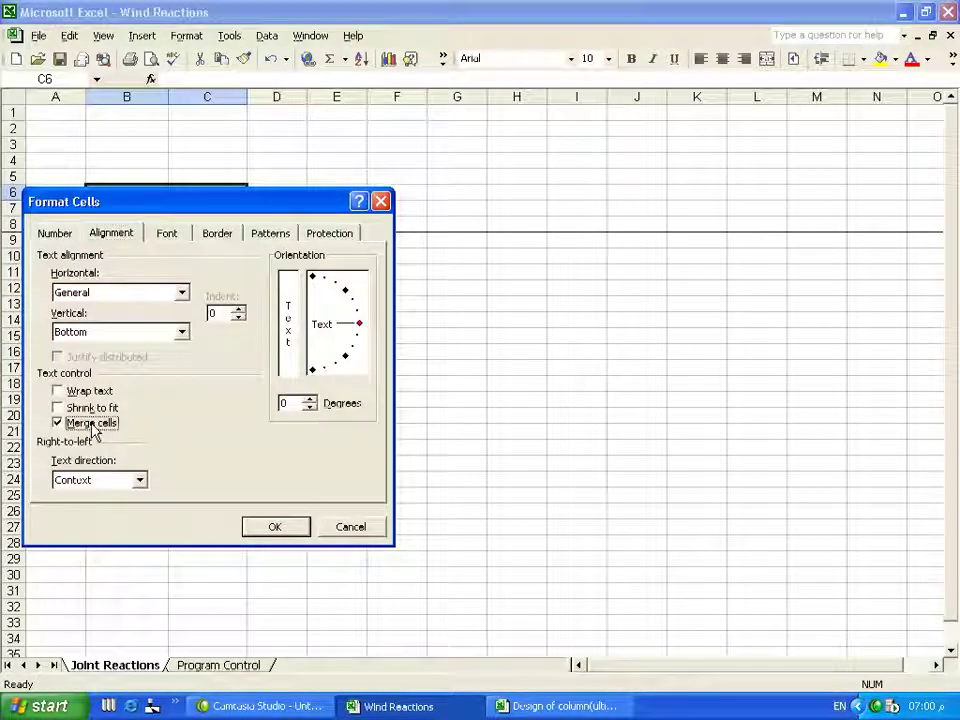
click(94, 331)
click(94, 346)
- Set the merged cell's horizontal alignment to Center and its font style to Bold, and apply the formatting
click(122, 291)
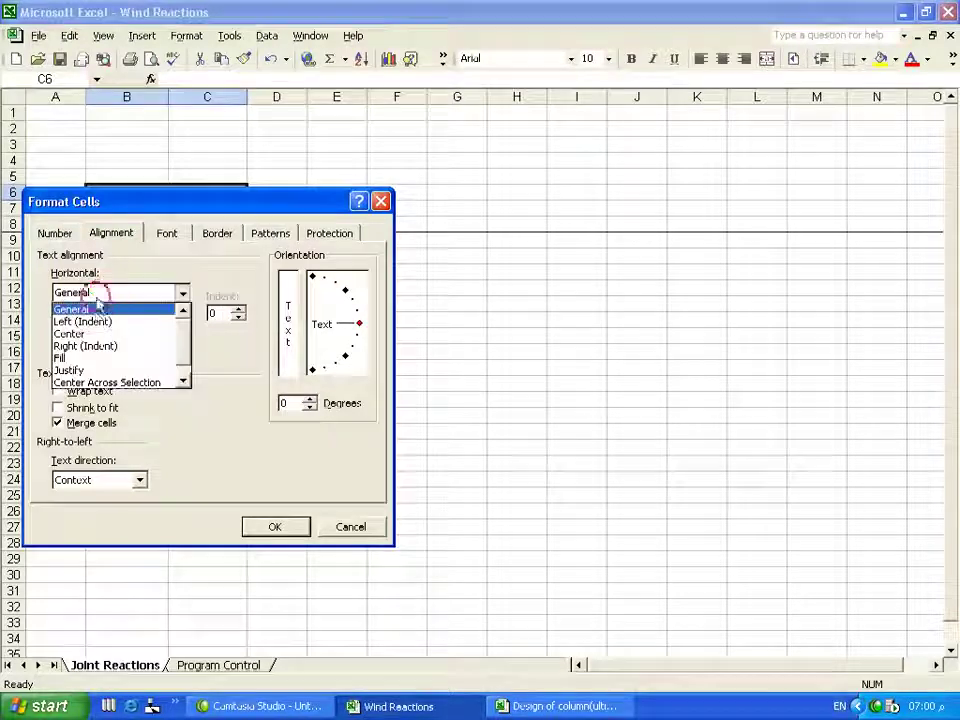
click(94, 310)
click(107, 293)
click(90, 346)
click(95, 292)
click(92, 334)
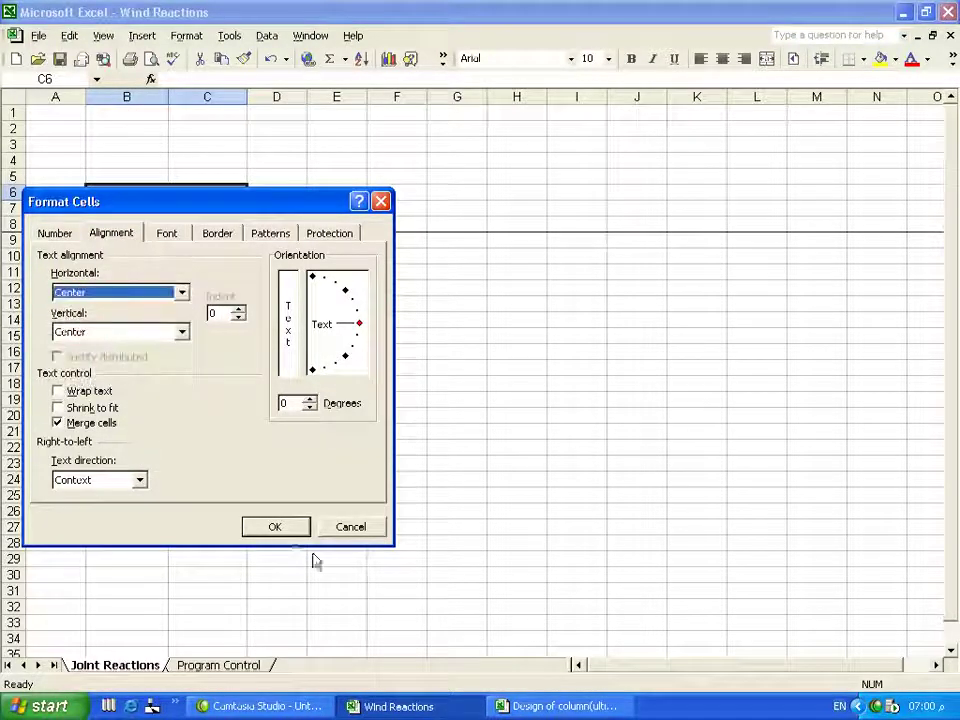
click(176, 235)
click(208, 311)
click(268, 529)
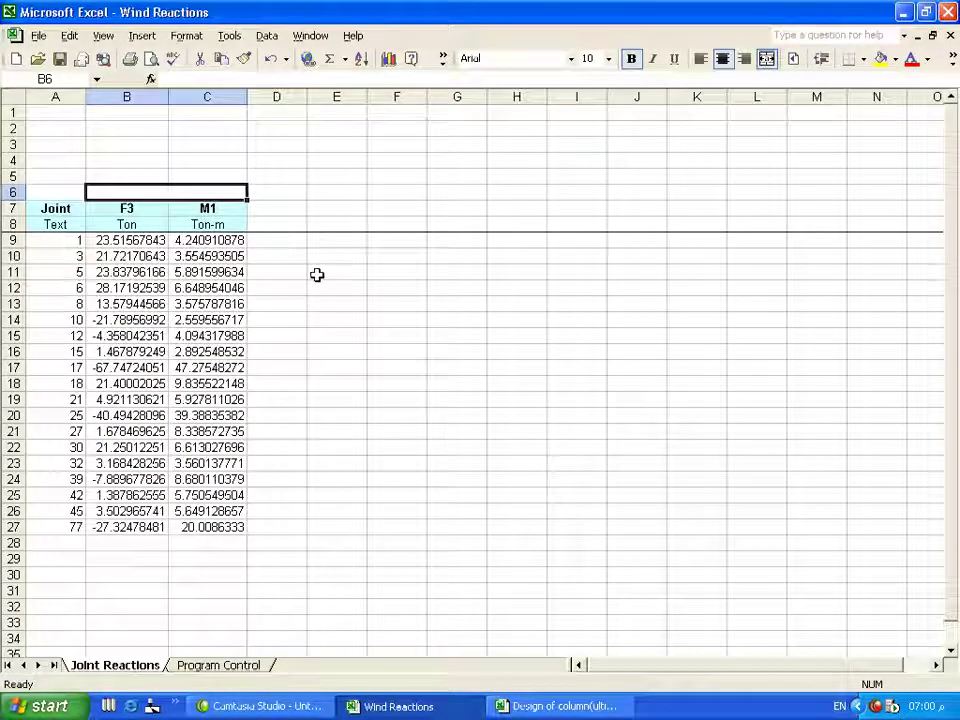
- Enter the heading "Wind Forces" in the merged cell above F3 and M1
text(Wind)
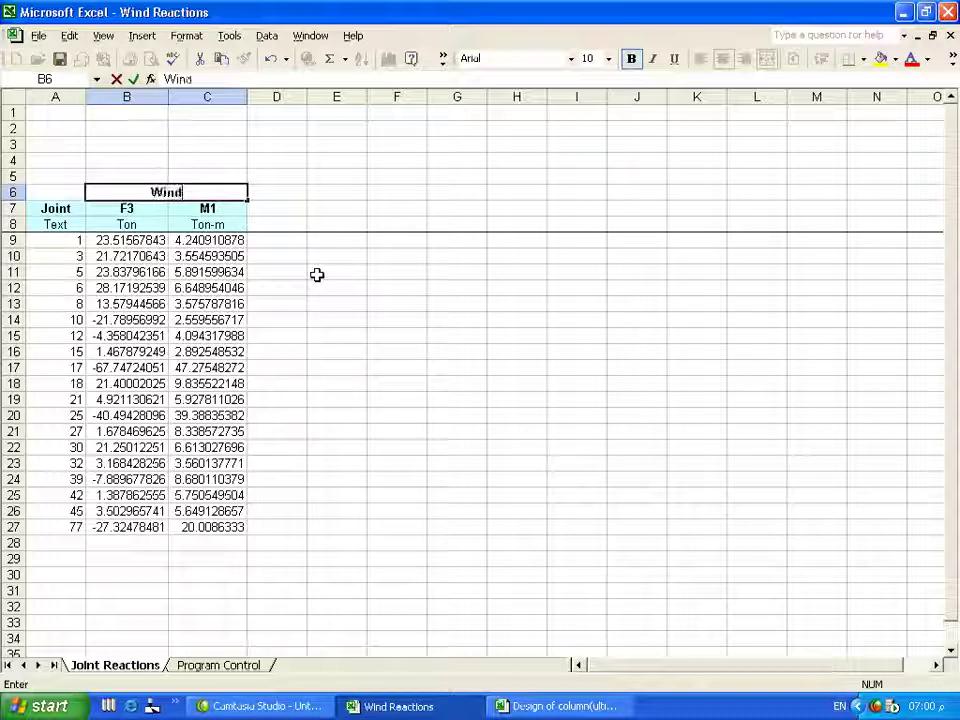
text( Fo)
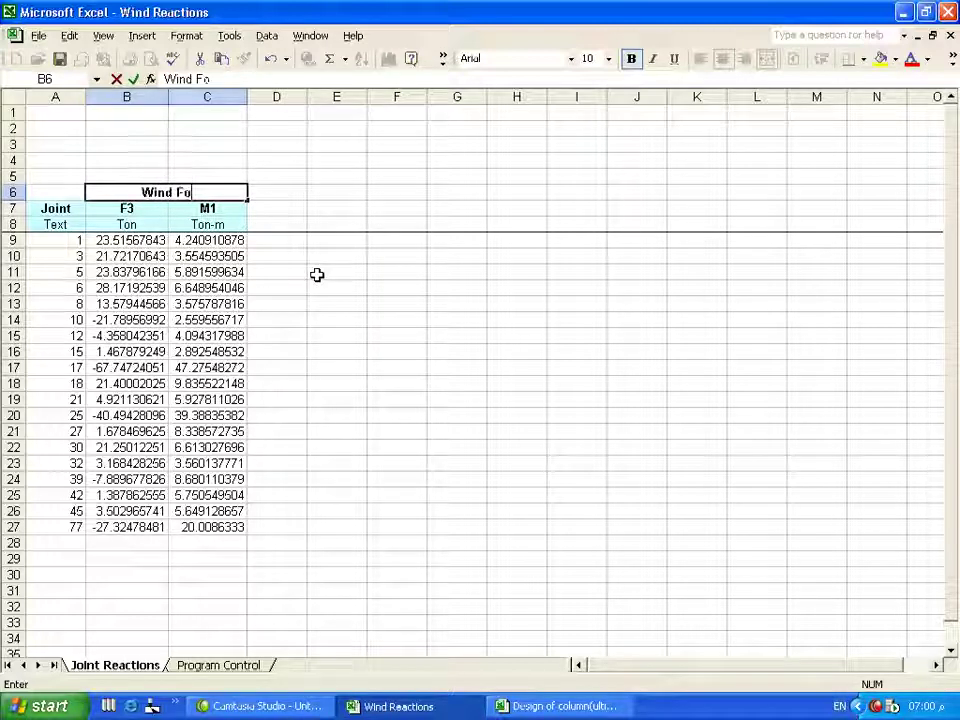
text(rces)
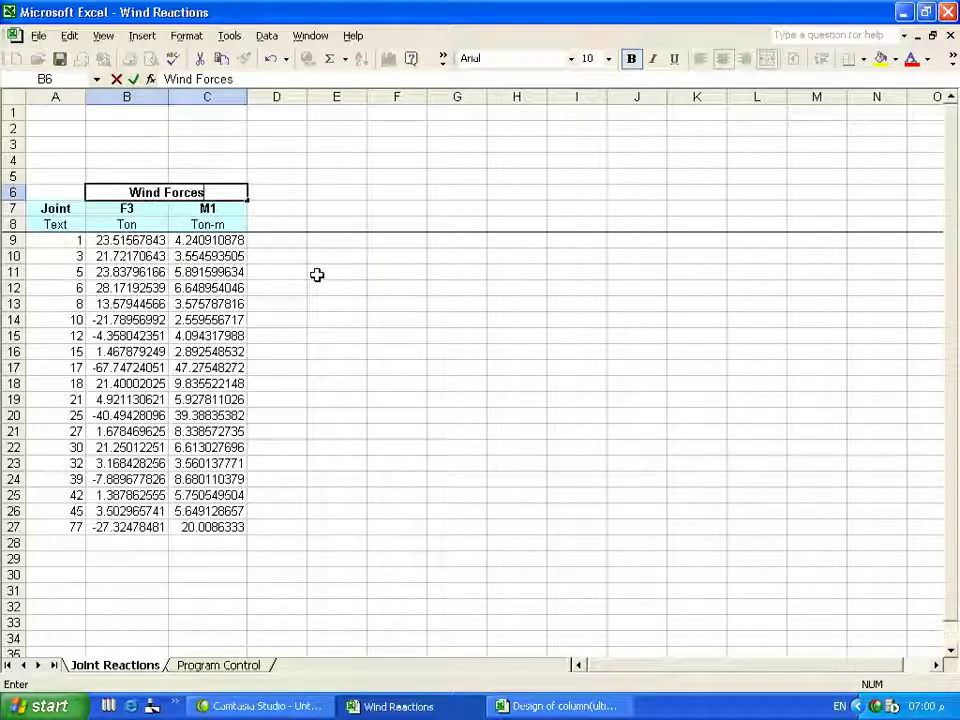
key(Return)
click(291, 340)
- Enter the heading "DL+LL" in cell D6, beside the Wind Forces heading
click(122, 208)
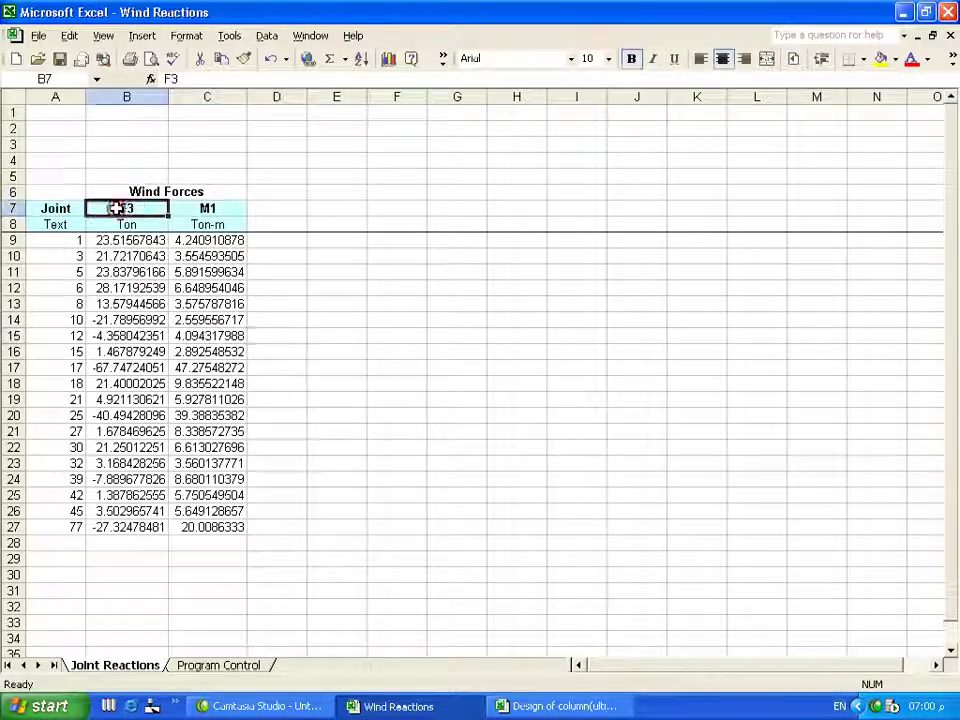
click(206, 208)
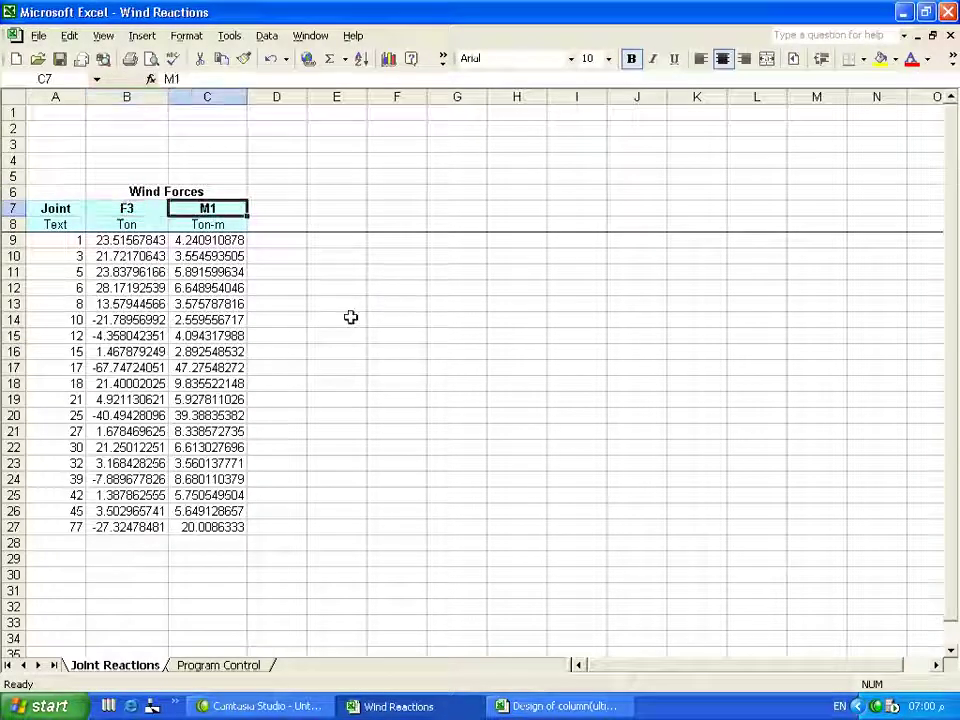
click(349, 317)
click(285, 191)
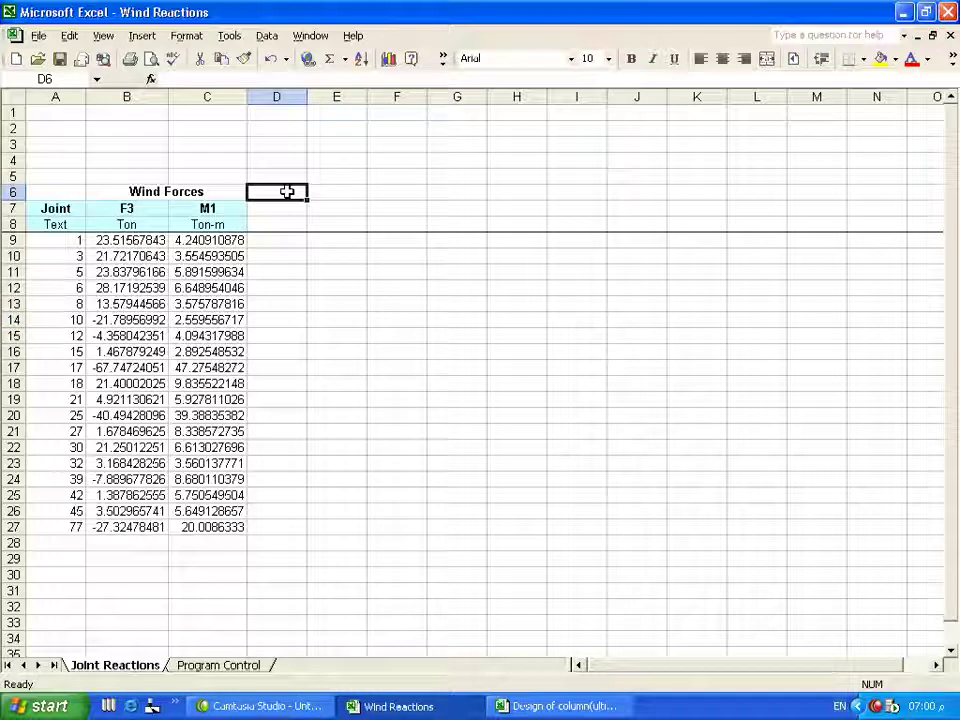
text(DL+LL)
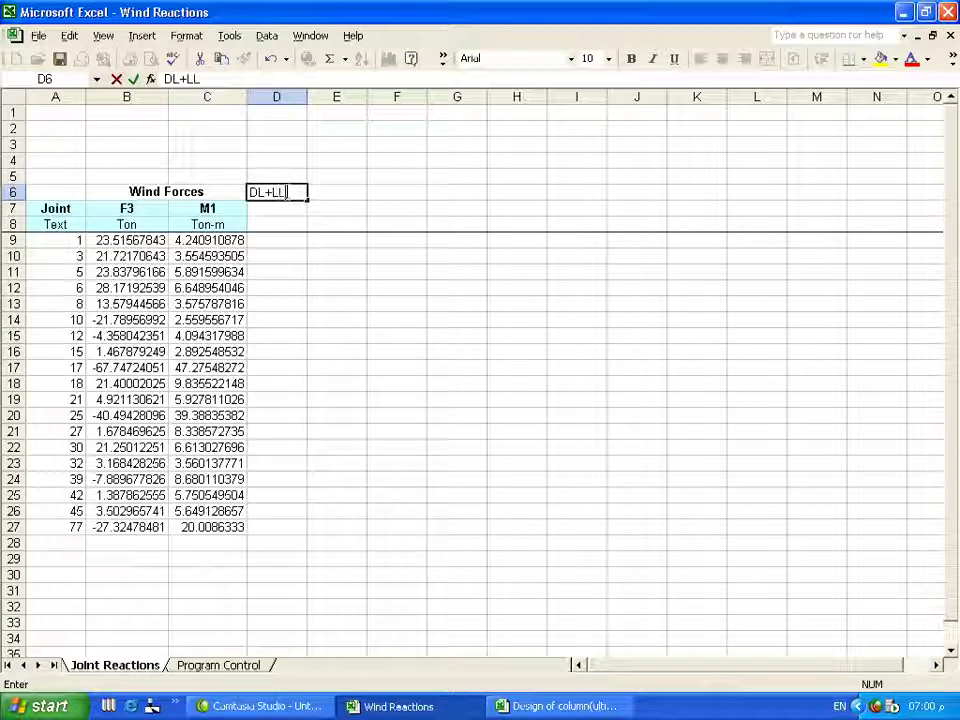
click(333, 365)
- Copy the R(total) cells C12:C30 from the Design of column(ultimate) workbook and paste them at D9 in the Wind Reactions workbook
click(560, 706)
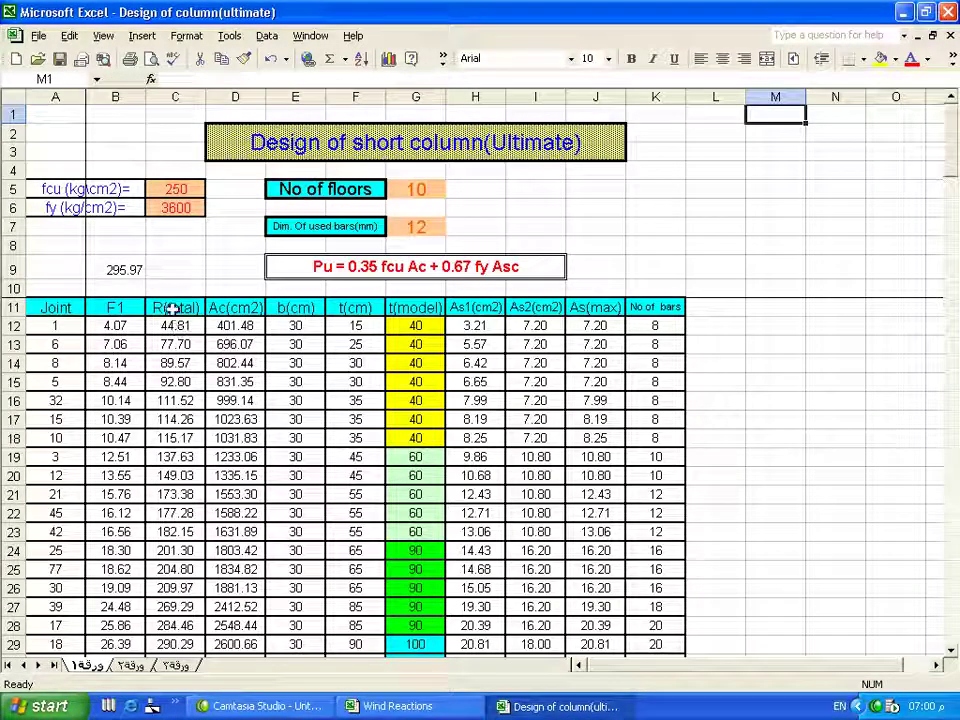
drag(176, 326, 176, 590)
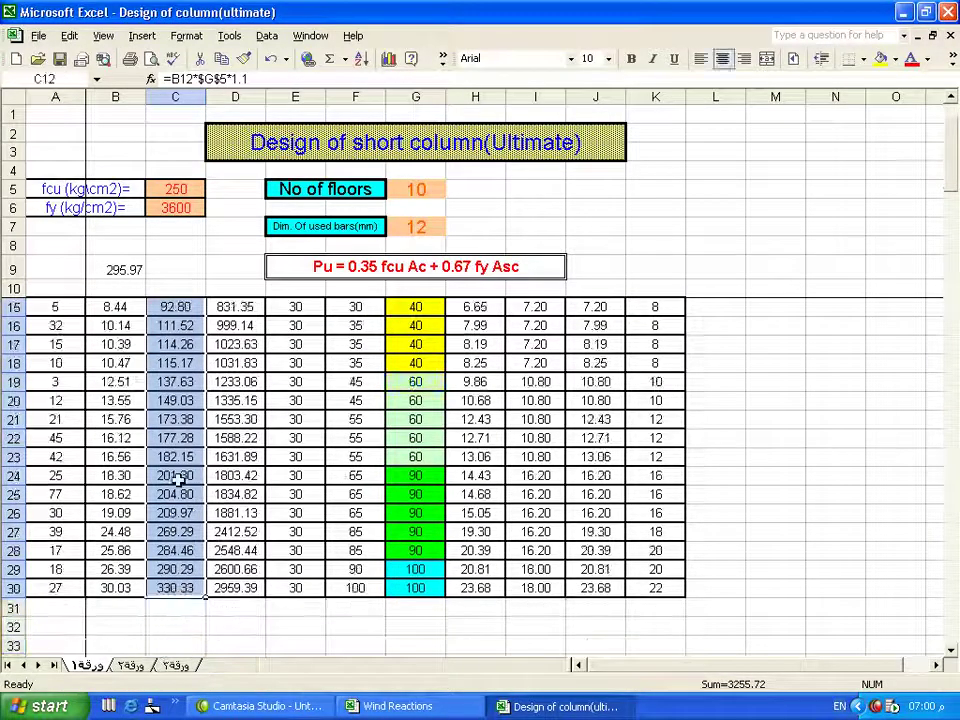
right_click(178, 232)
click(217, 264)
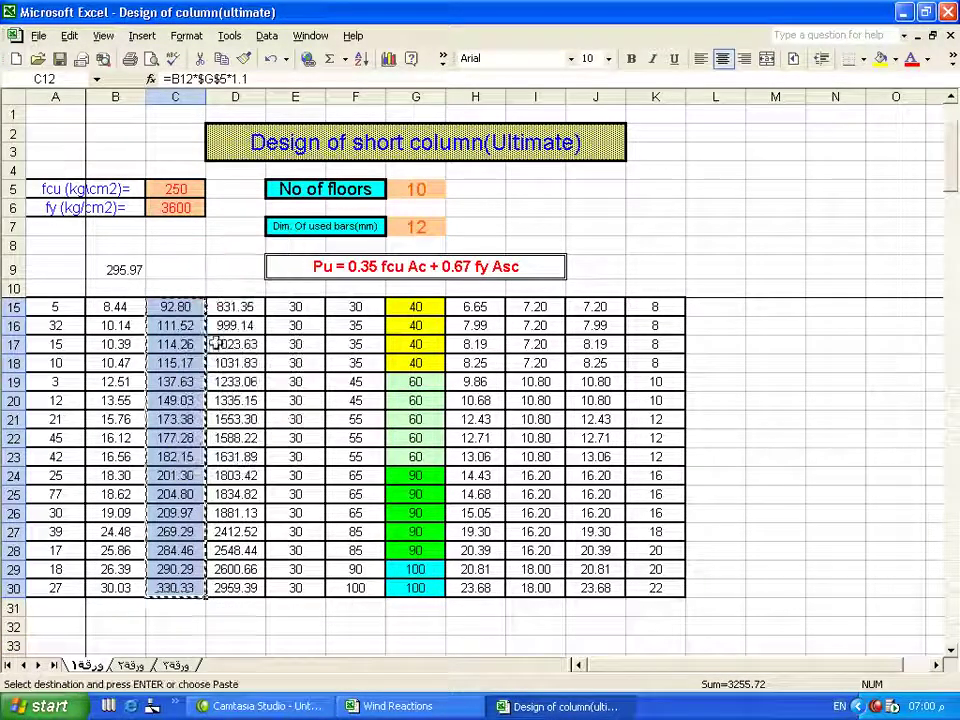
click(366, 705)
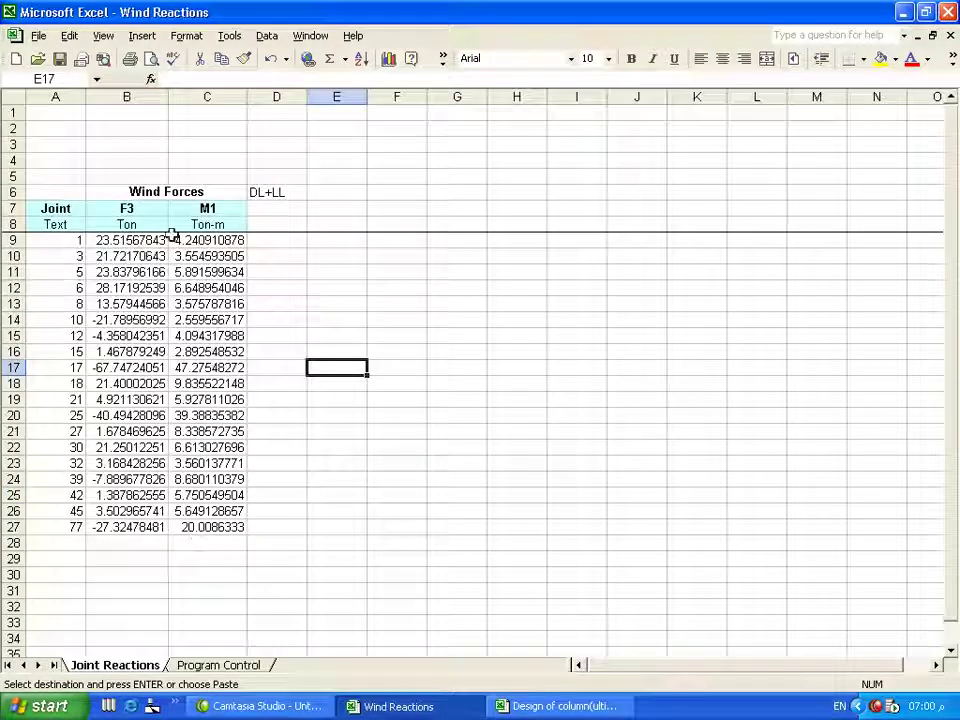
right_click(277, 242)
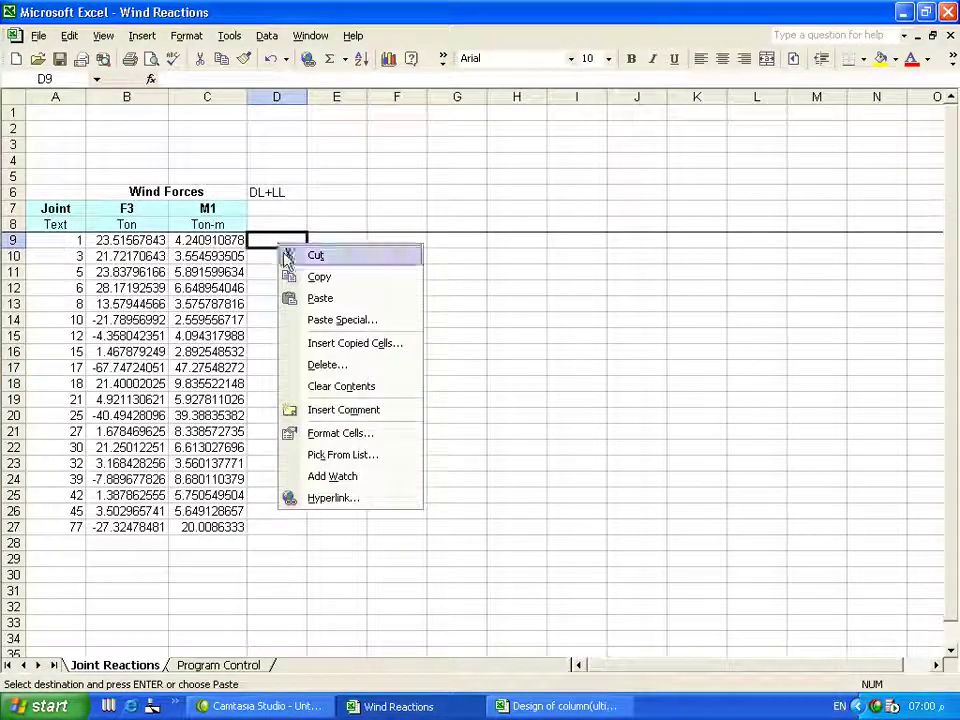
click(315, 298)
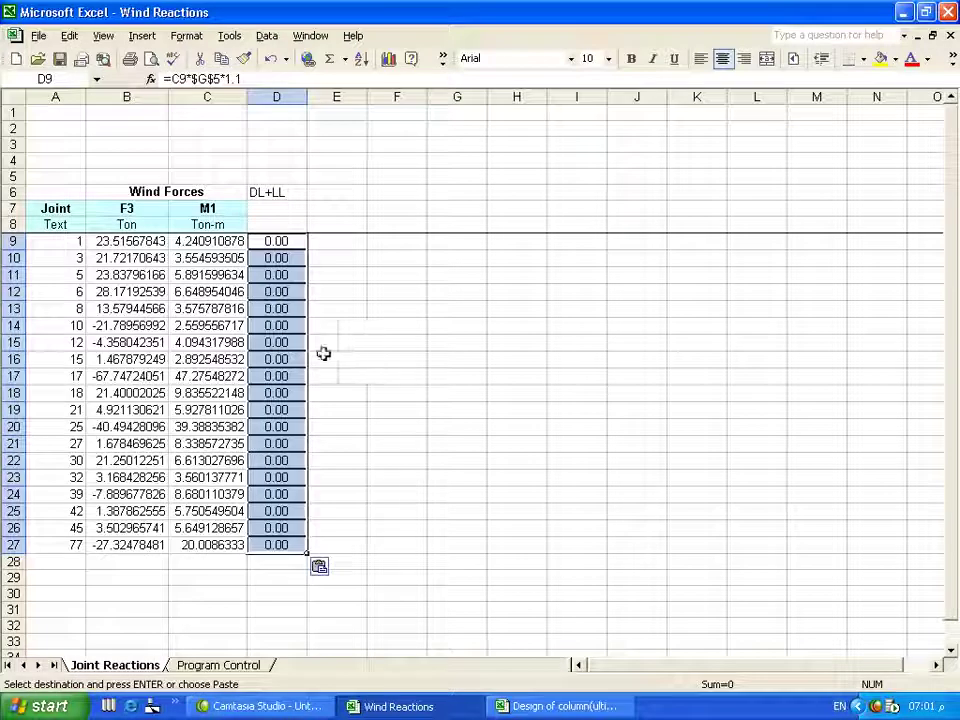
key(Escape)
drag(397, 308, 364, 304)
right_click(286, 242)
key(Escape)
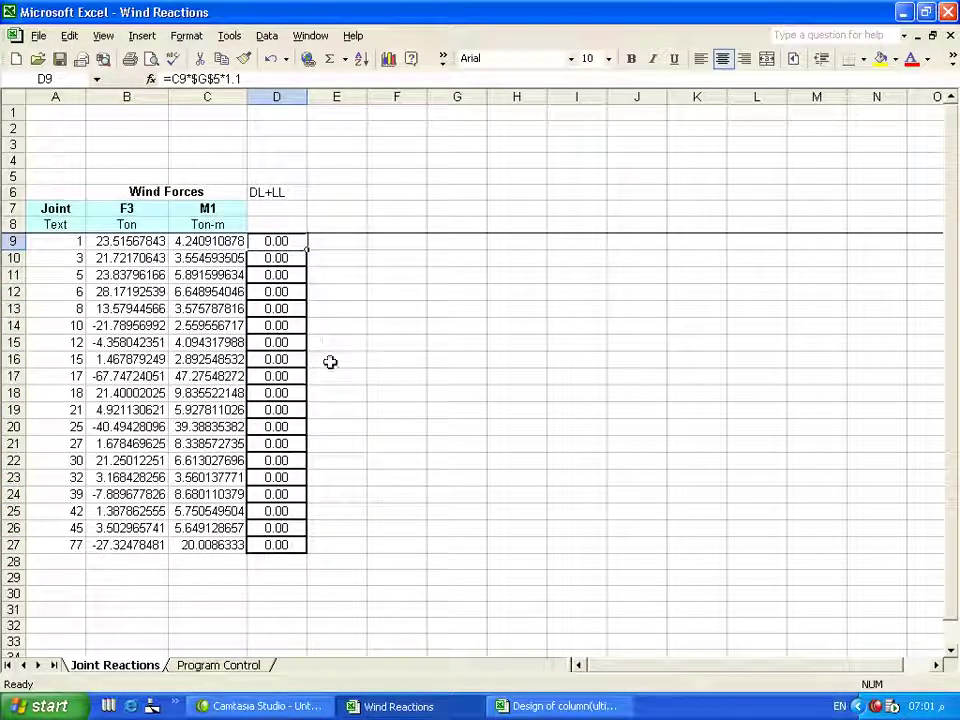
- Copy R(total) cells C12:C30 again from the Design of column(ultimate) workbook and paste them as values only at D9 in Wind Reactions
click(560, 706)
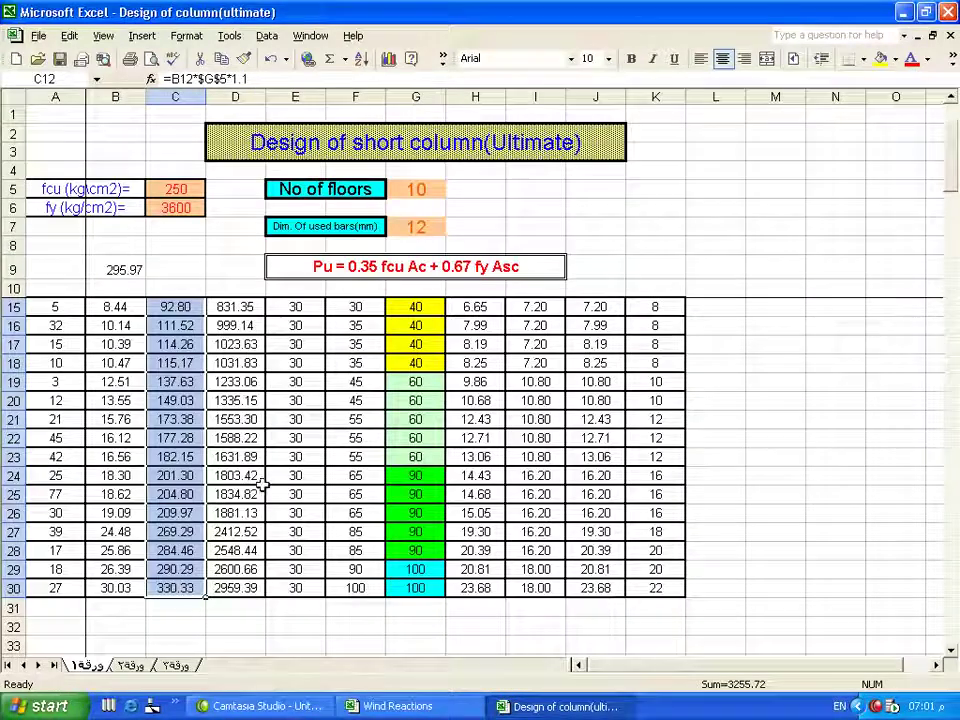
right_click(190, 438)
click(214, 473)
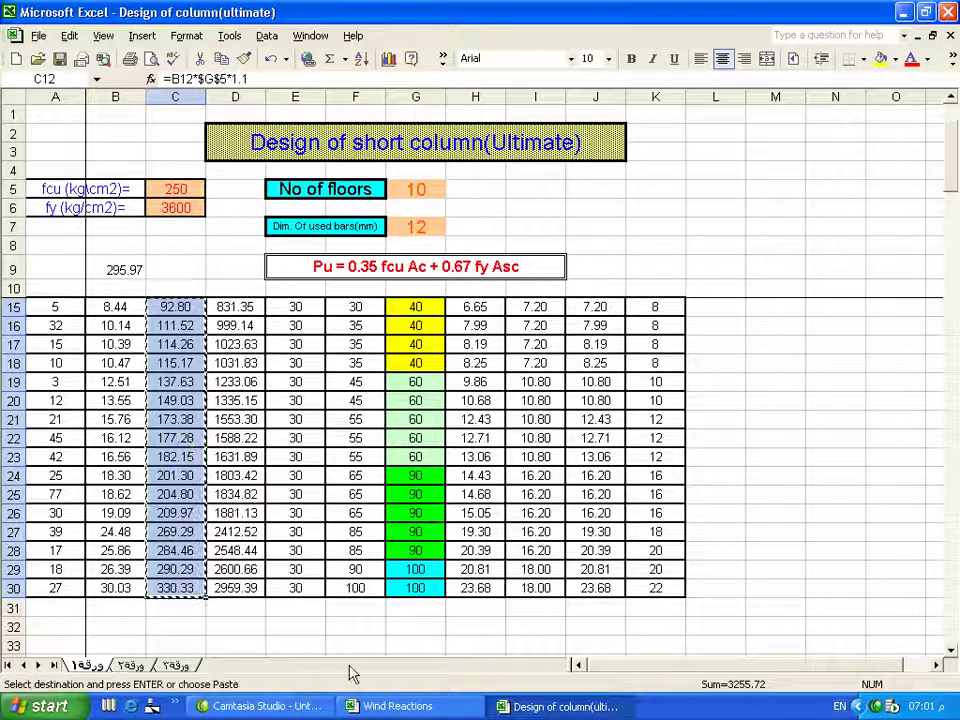
click(398, 706)
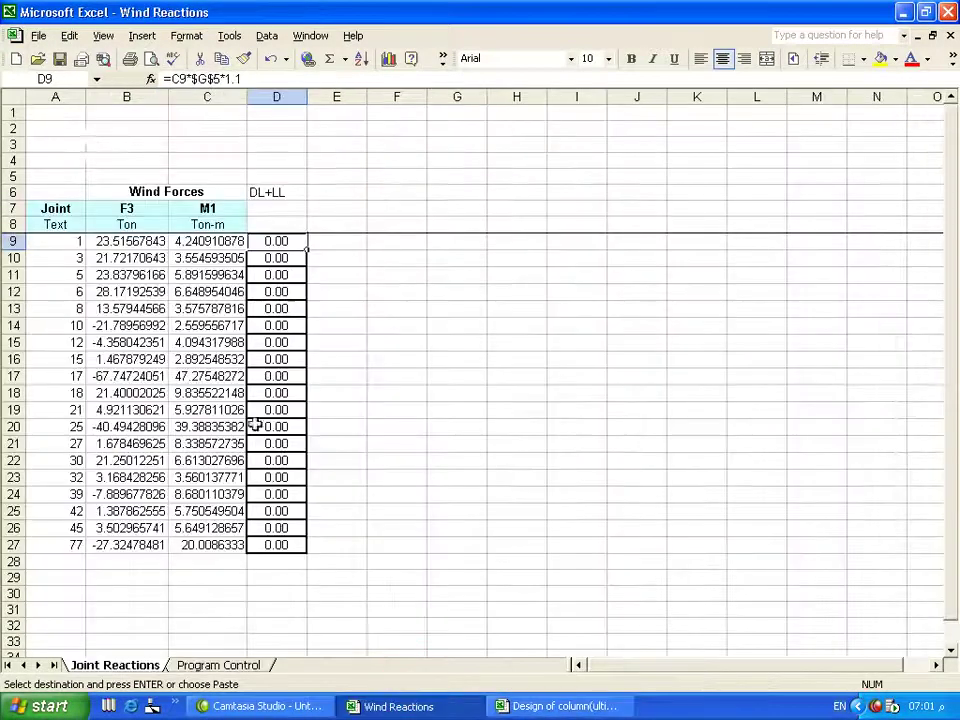
right_click(277, 242)
click(316, 322)
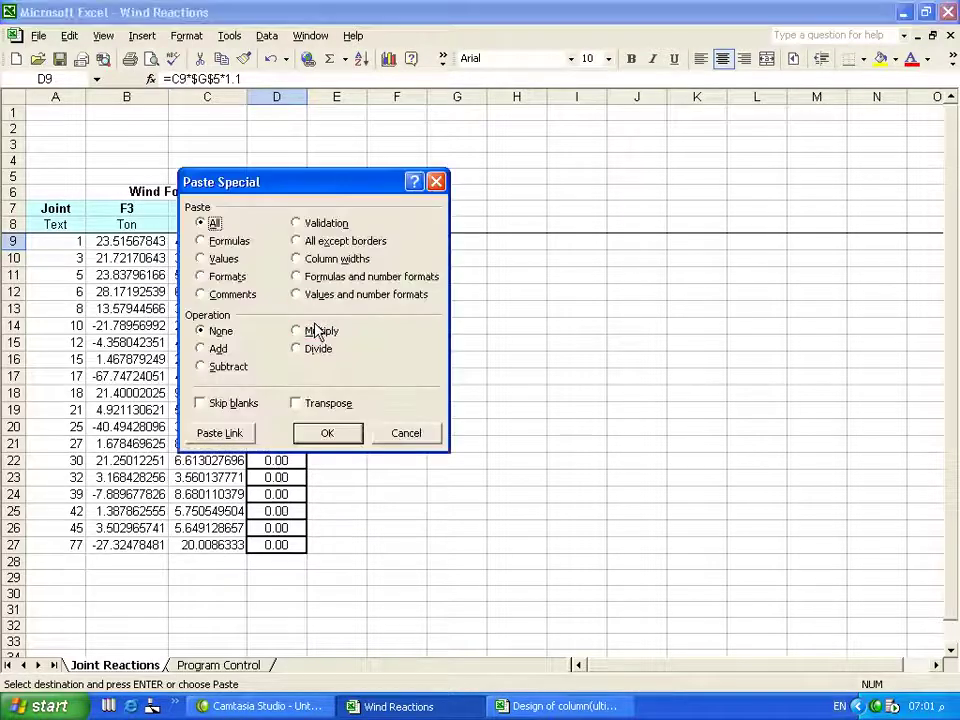
click(203, 259)
click(305, 433)
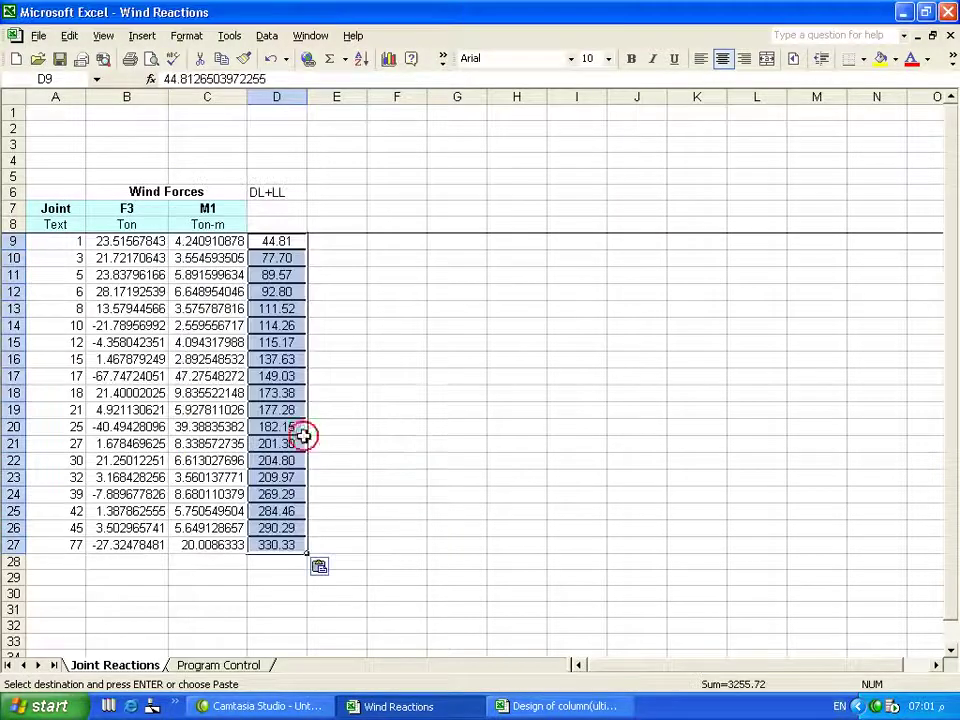
click(418, 444)
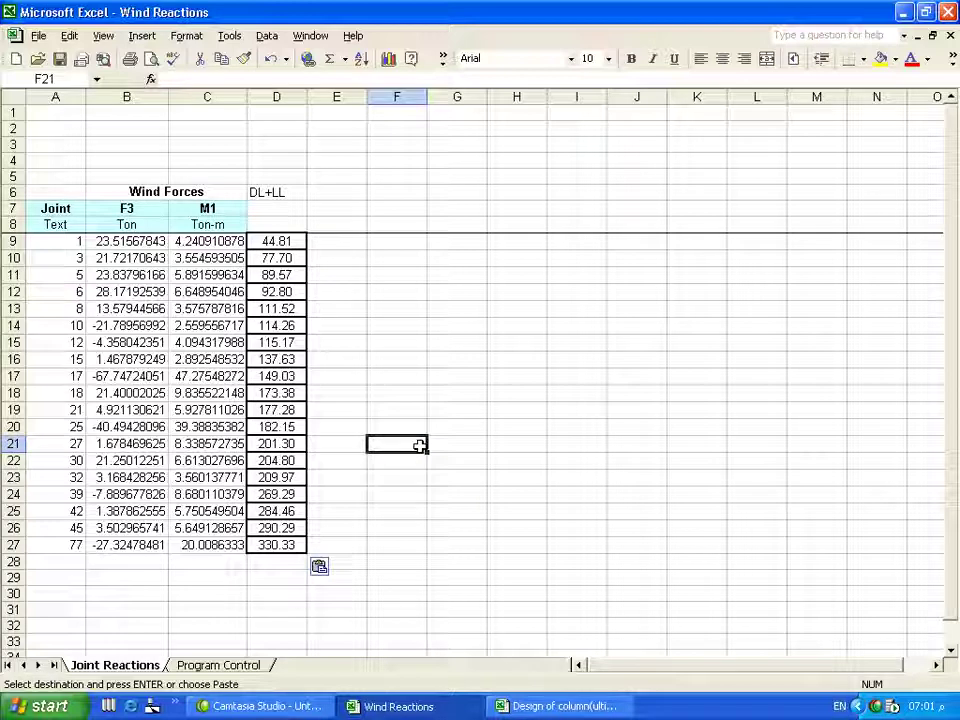
- Examine how R(total) in C12 and C13 is calculated from F1 in the Design of column(ultimate) workbook, and return to Wind Reactions
click(555, 706)
scroll(195, 343, up, 1)
key(Escape)
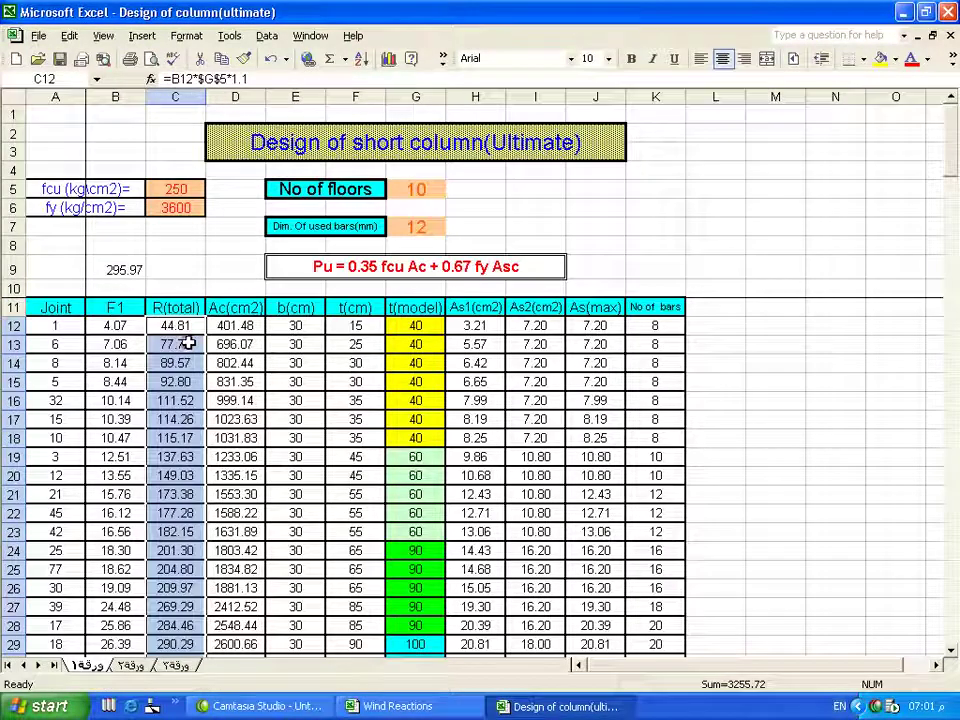
click(195, 343)
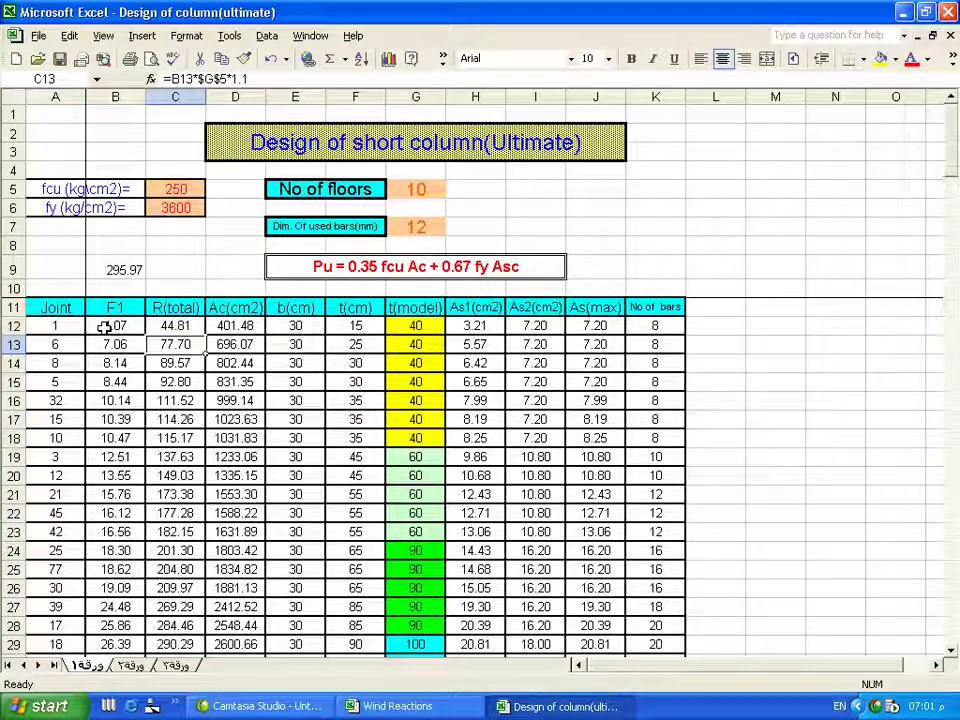
click(170, 326)
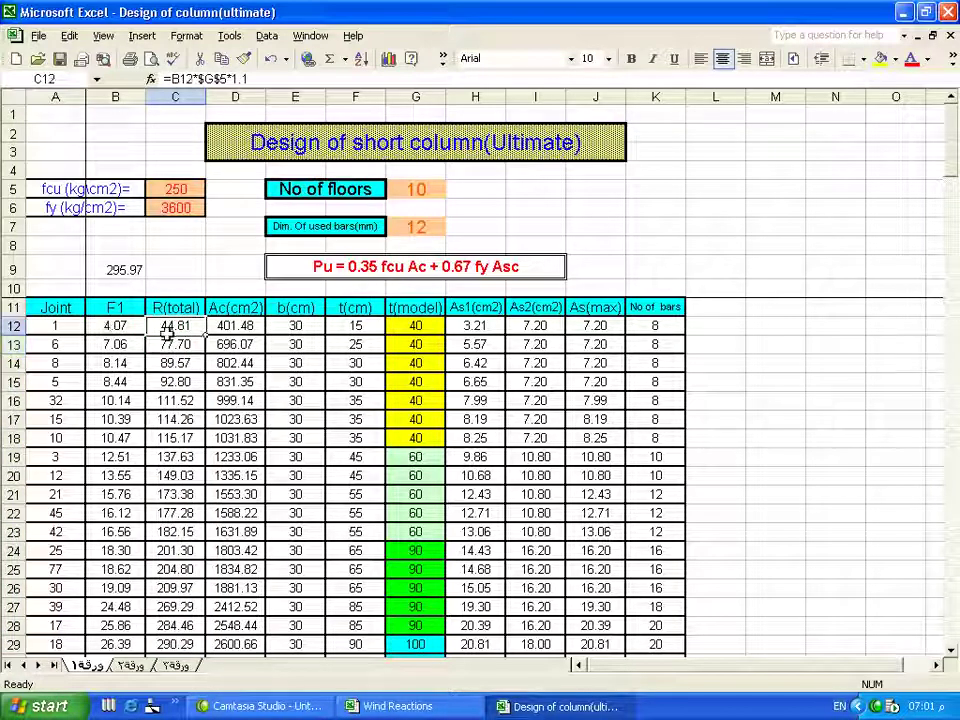
click(105, 327)
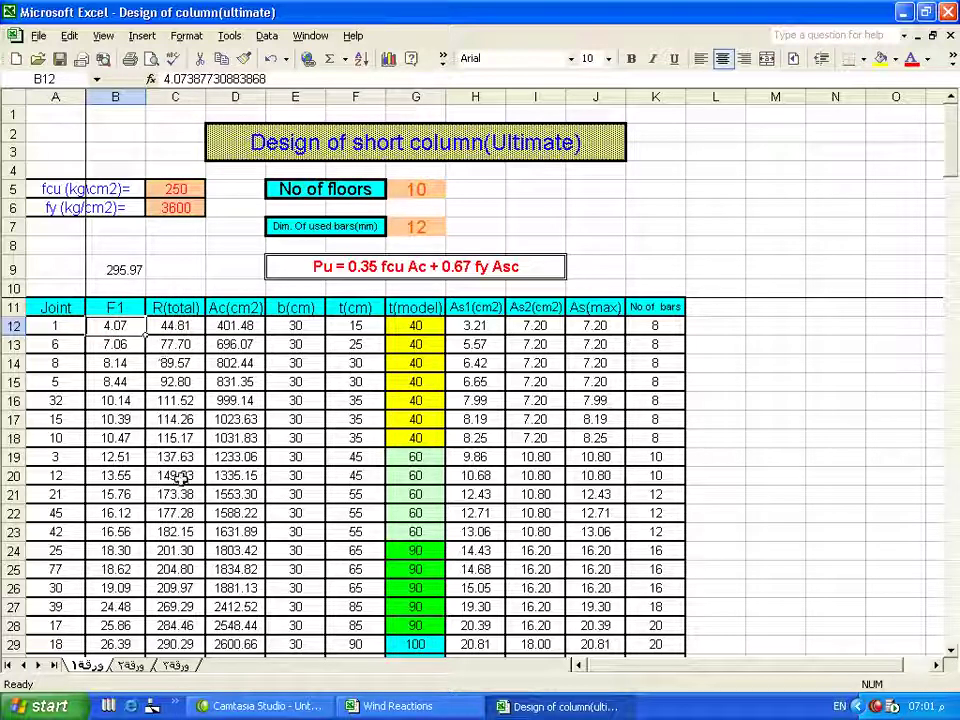
click(388, 704)
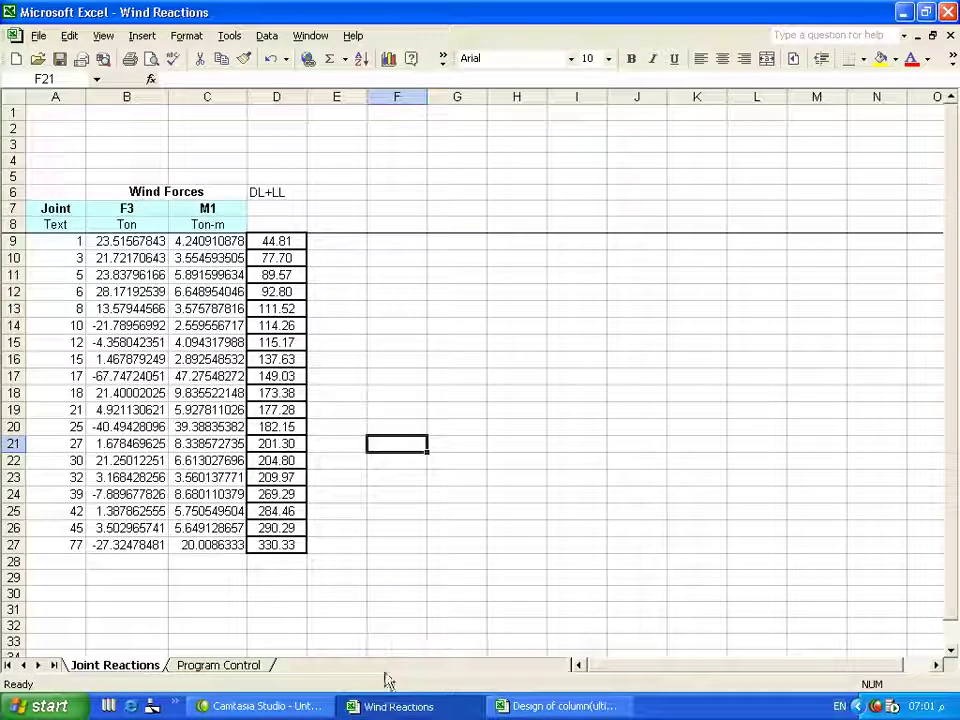
click(395, 564)
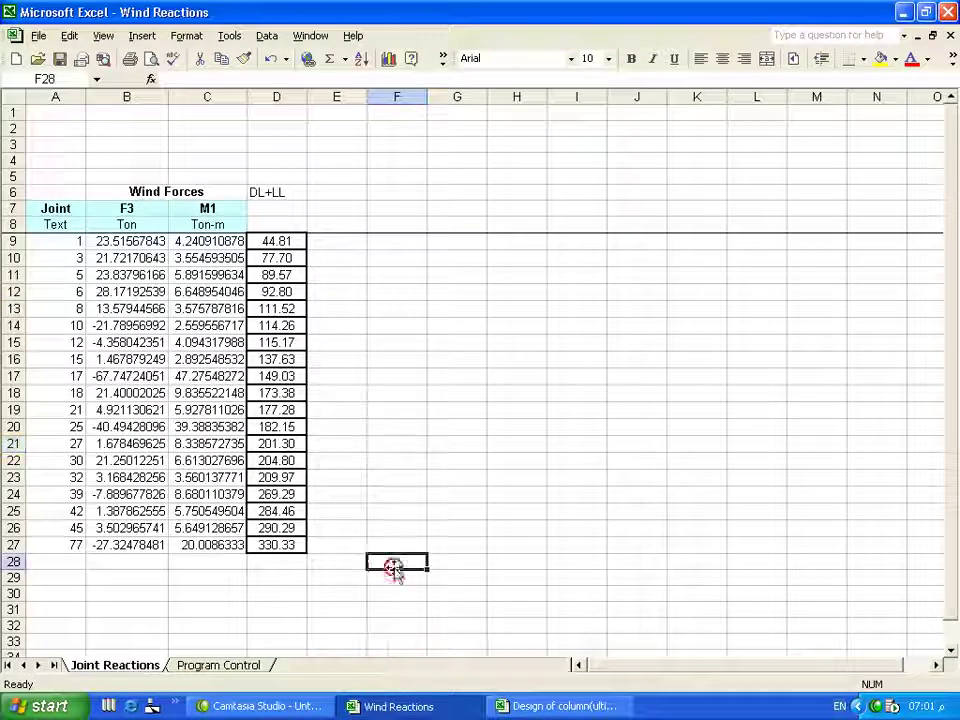
- Label the DL+LL column with the heading "Rt" in D7 and the unit "Ton" in D8
click(281, 207)
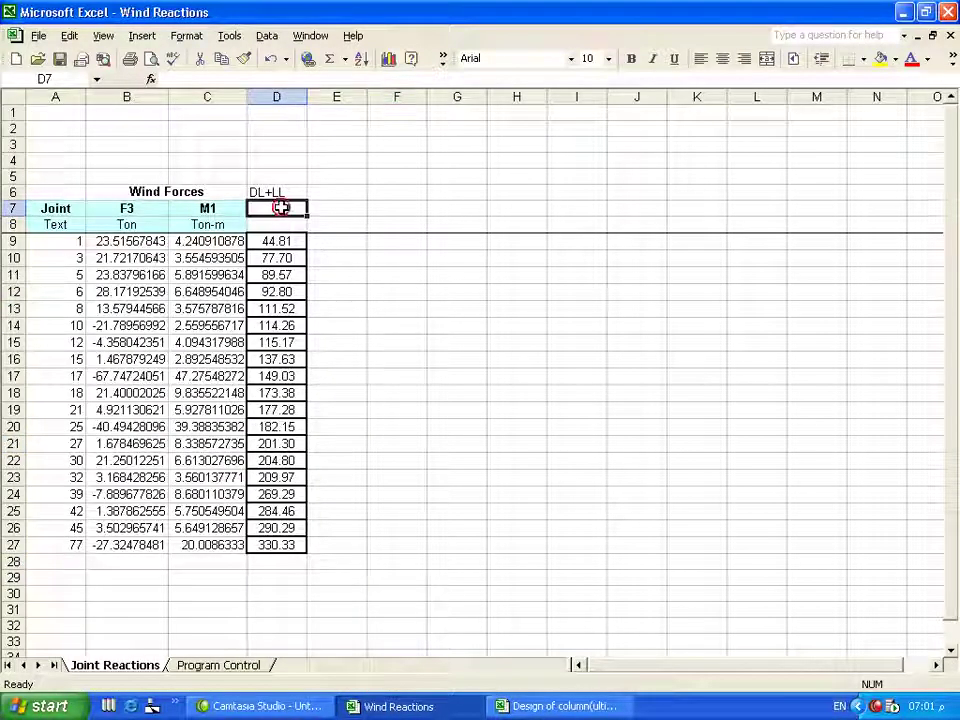
text(Rt)
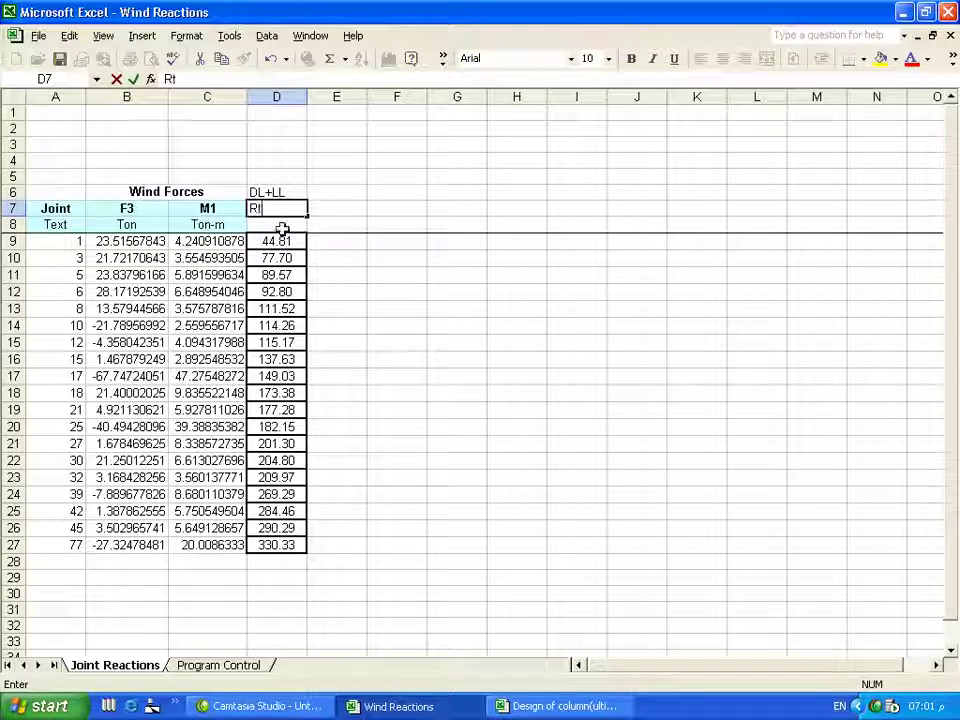
key(Return)
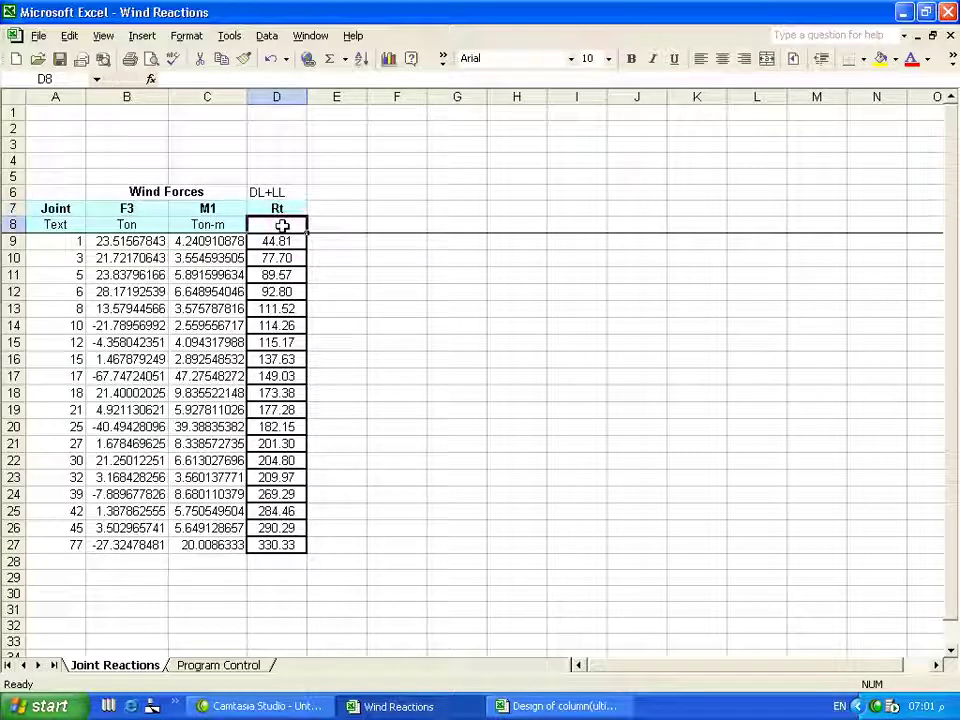
text(Ton)
click(384, 315)
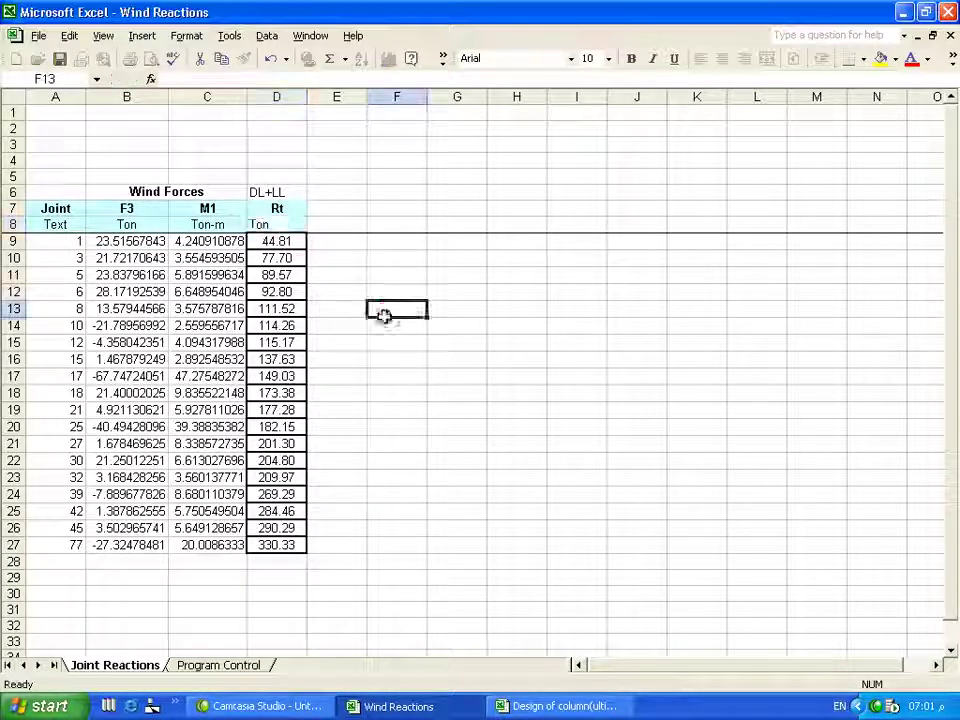
drag(384, 315, 384, 318)
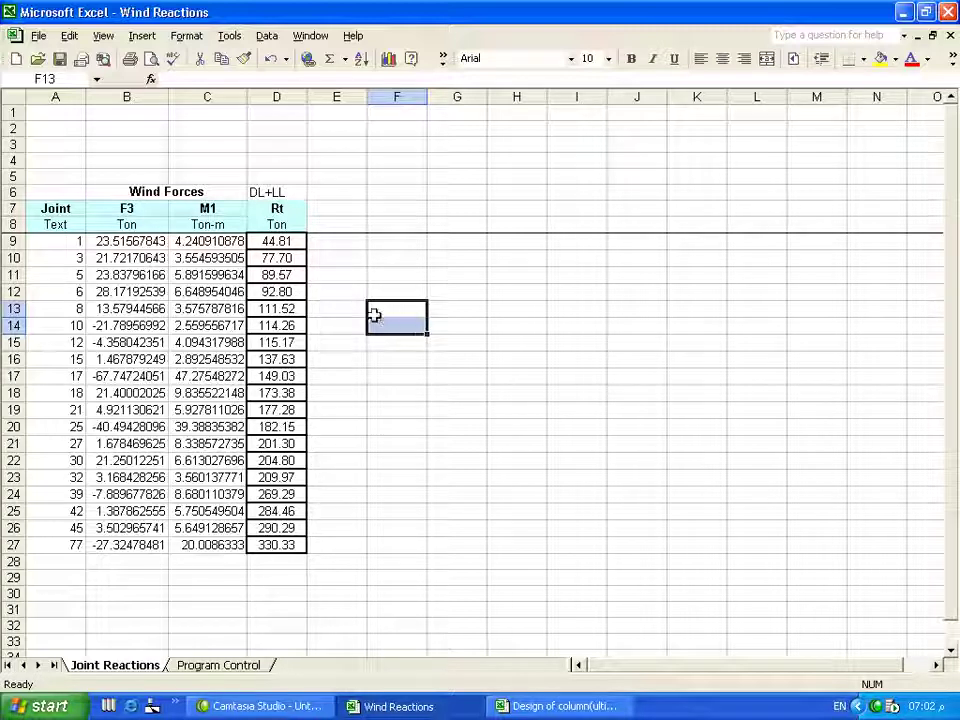
- Add a new column beside Rt with the heading "Rd" in E7 and the unit "Ton" in E8
click(340, 191)
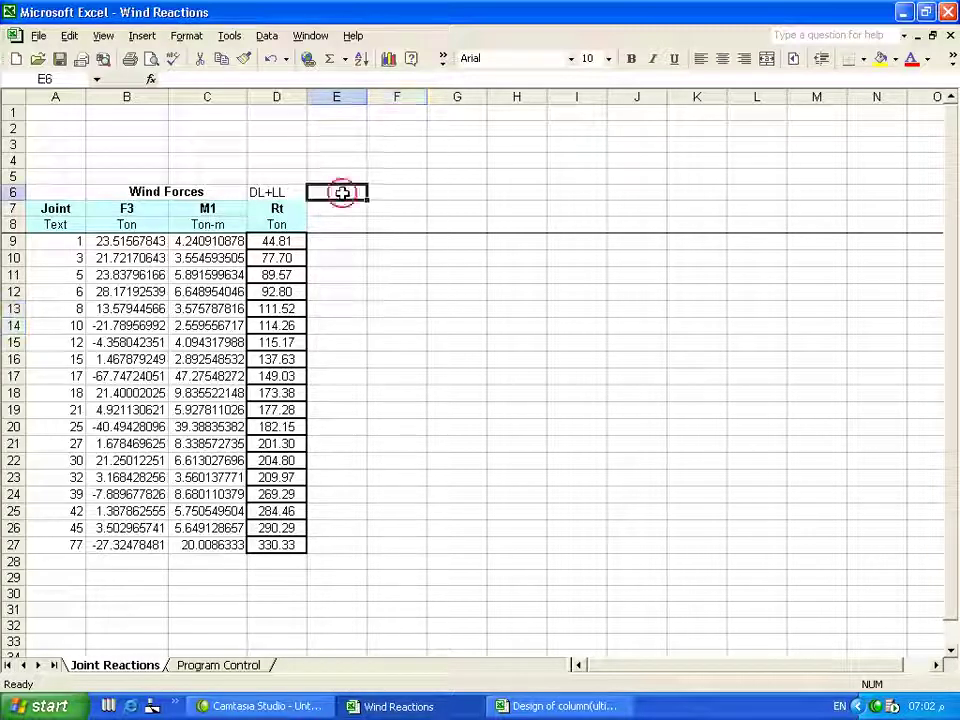
click(342, 212)
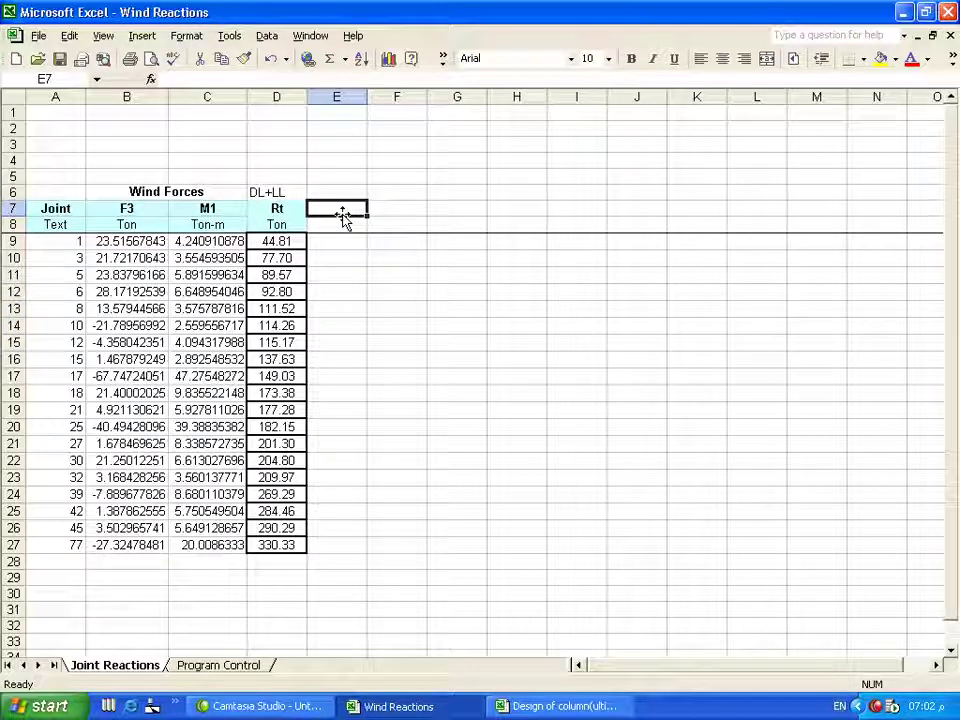
text(Rd)
click(337, 225)
text(Ton)
- Enter the formula =.8*(D9+(1.6*B9)) in E9 to calculate Rd for the first joint
click(337, 241)
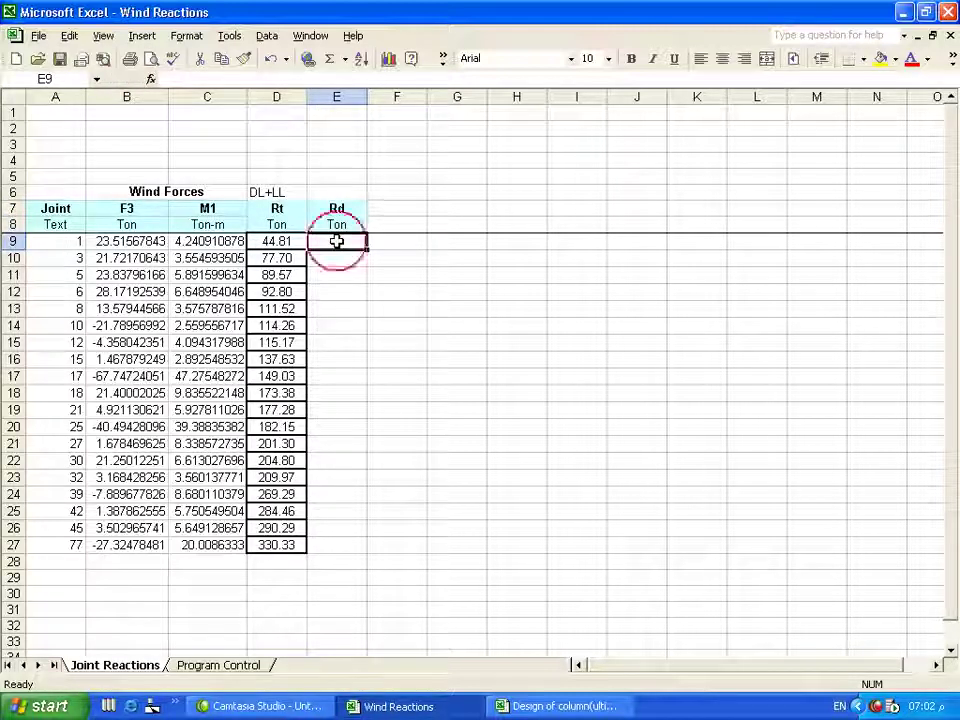
text(=)
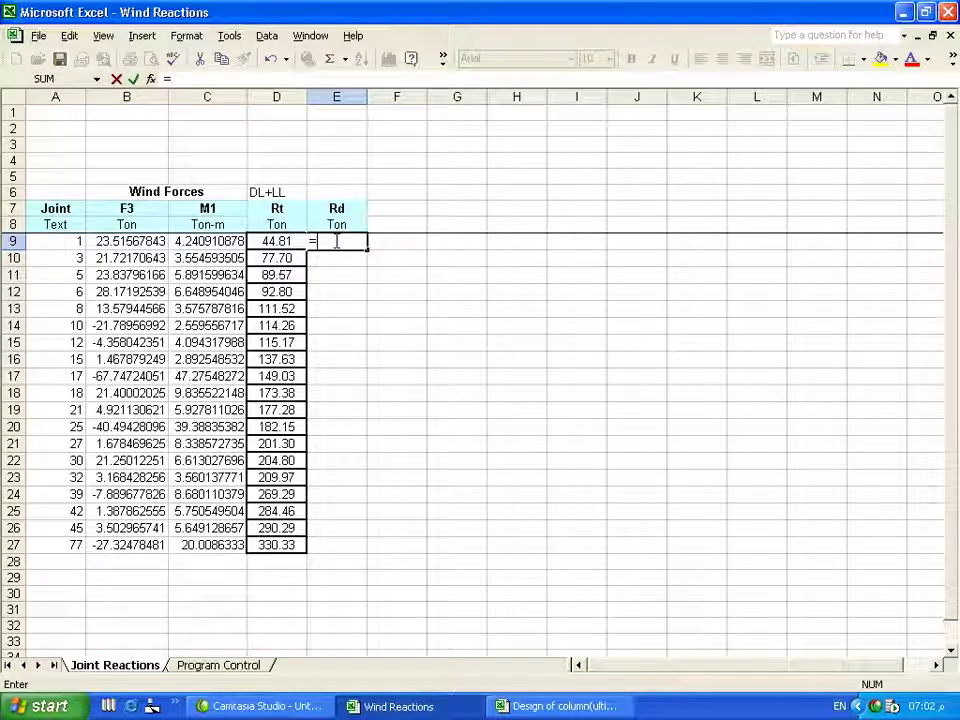
text(.8*()
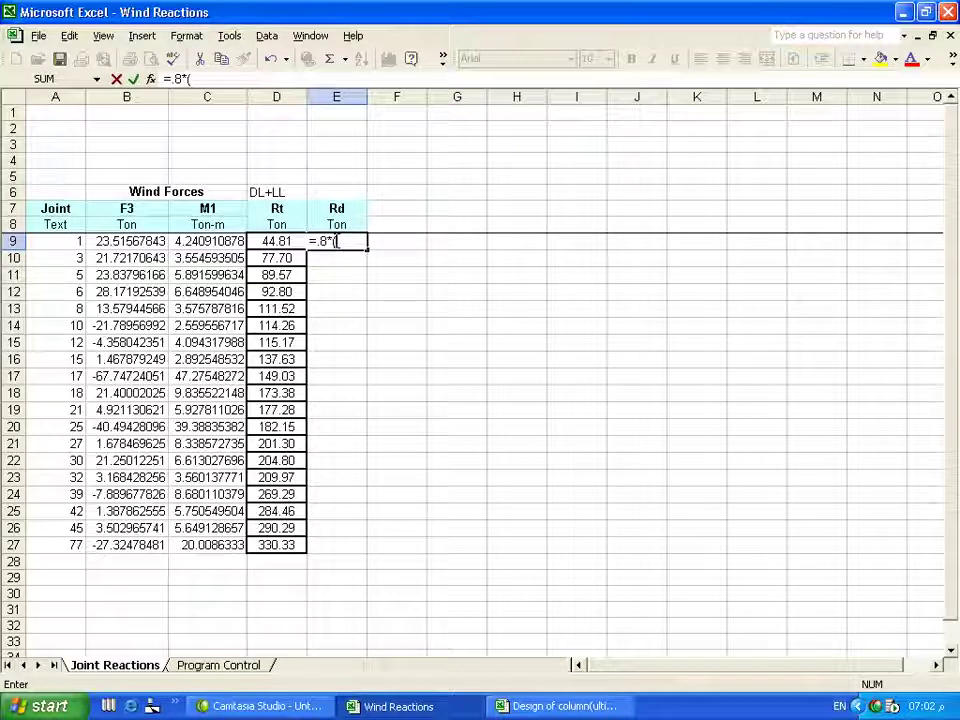
click(277, 242)
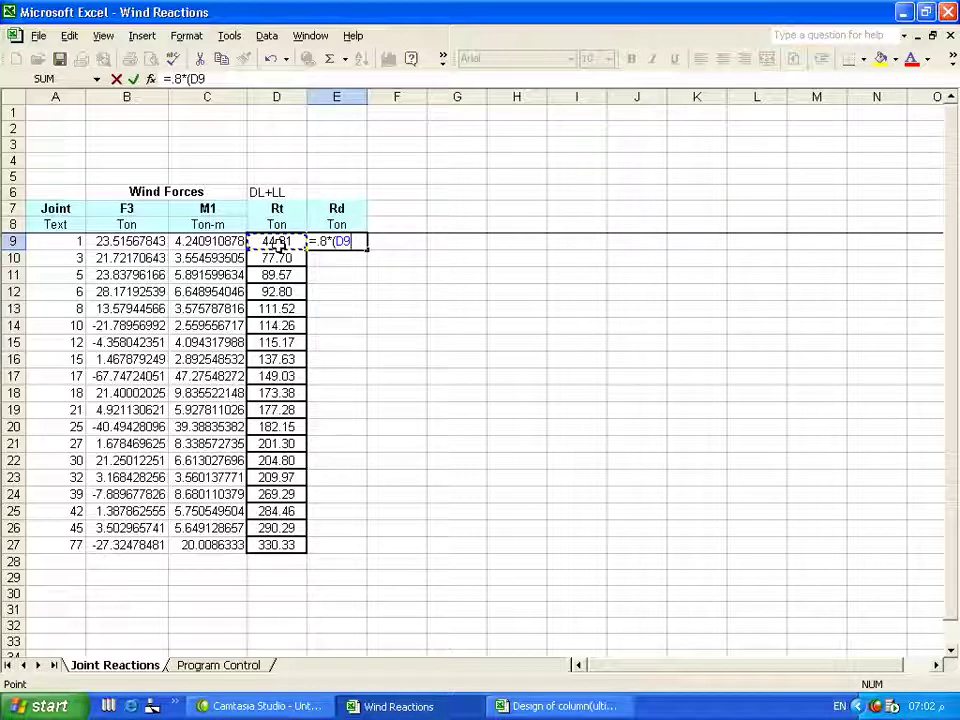
text(+)
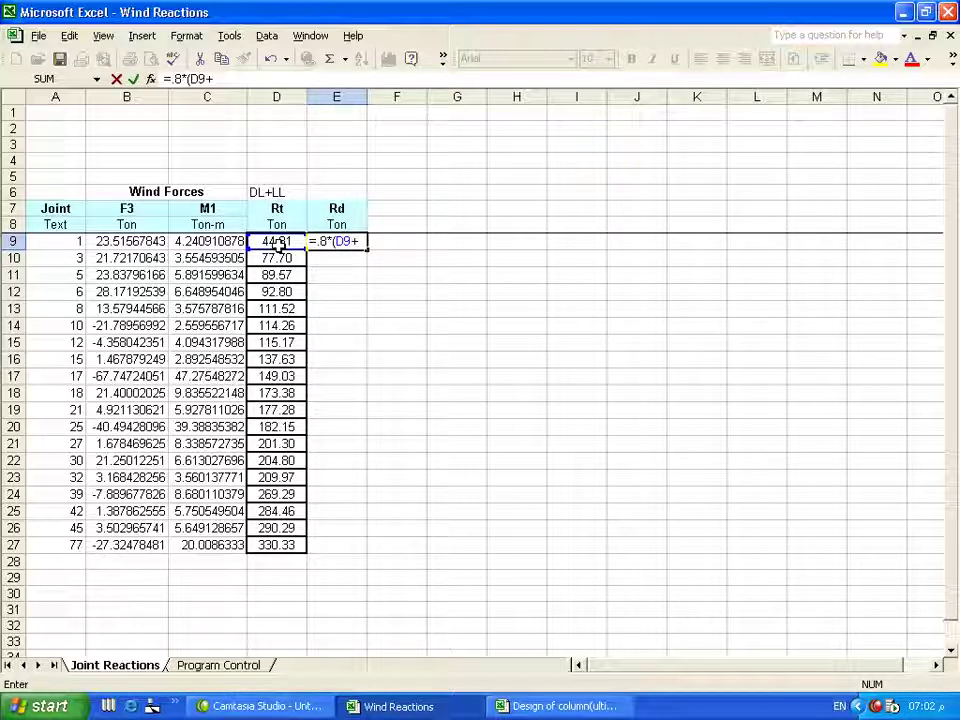
text((1.6*)
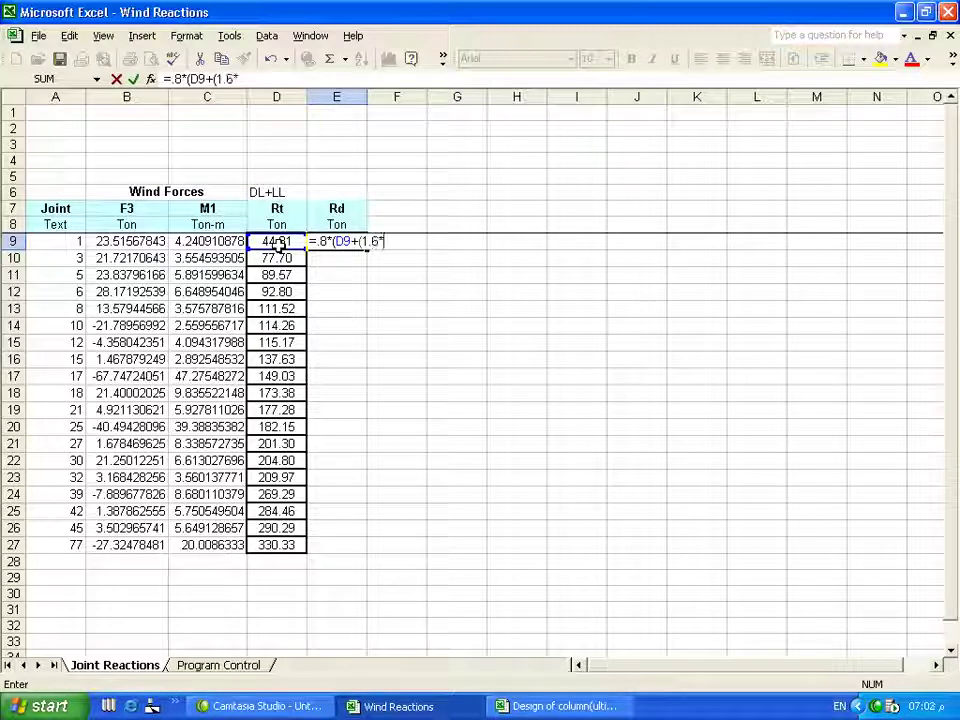
click(137, 242)
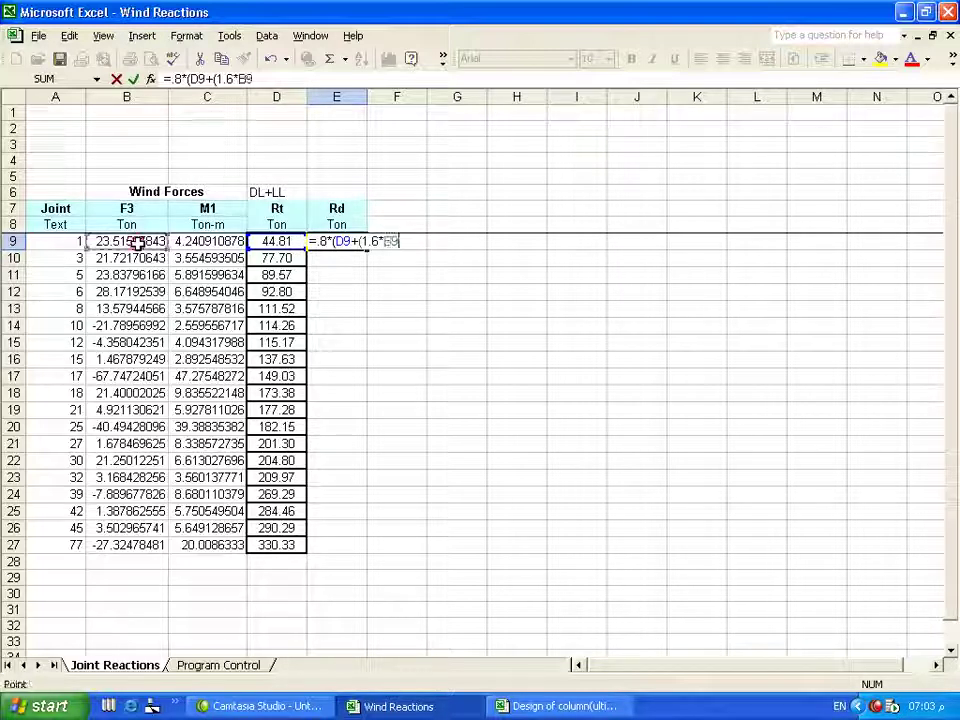
text()))
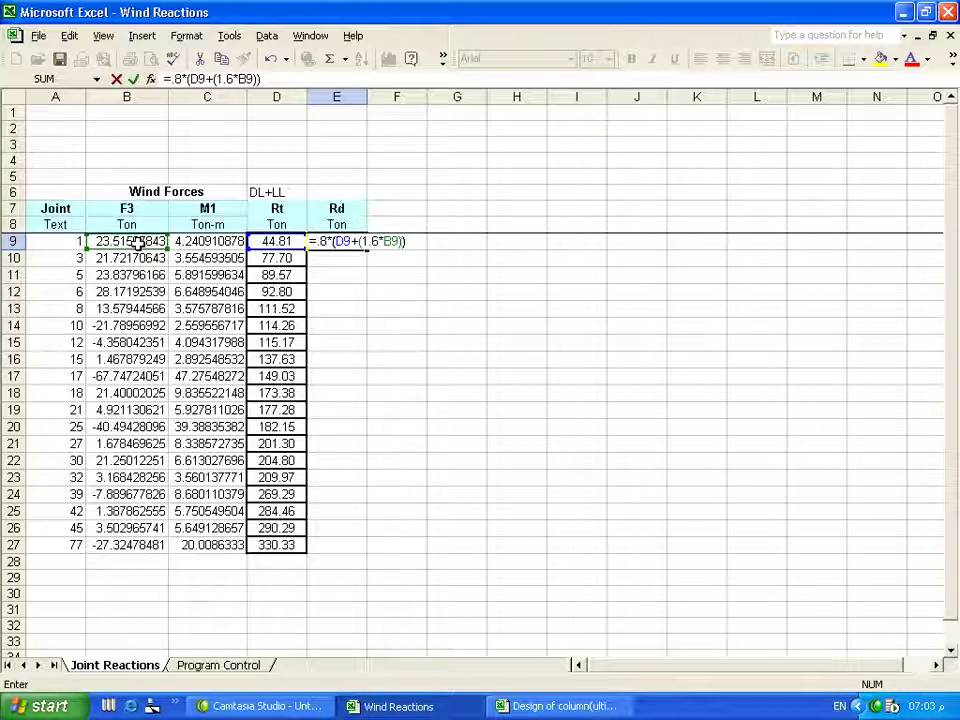
key(Return)
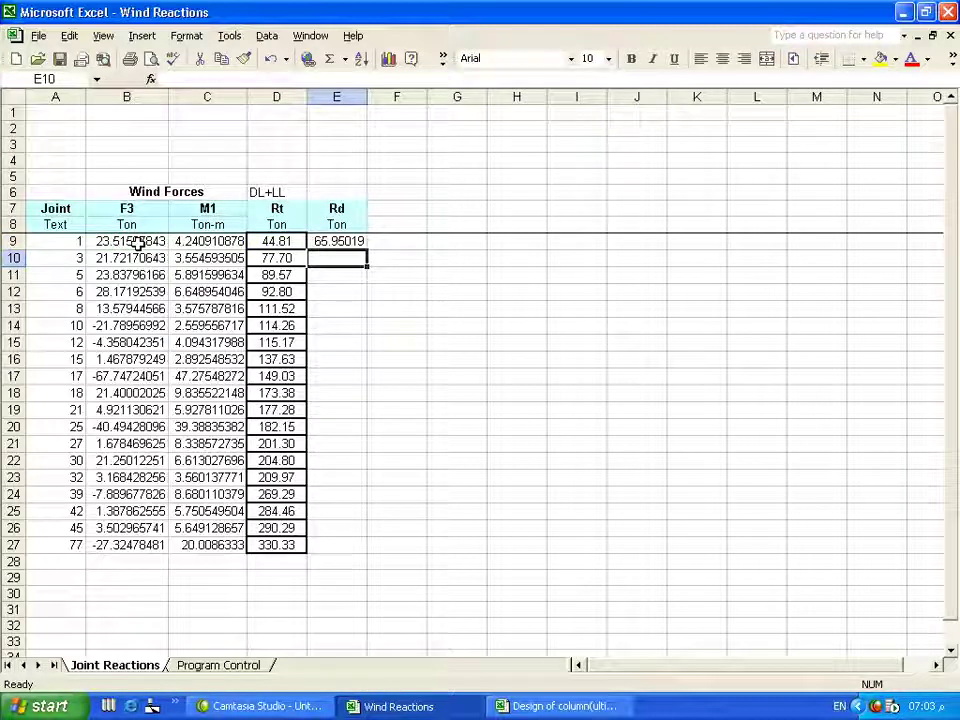
- Fill the Rd formula from E9 down through E27 and check the negative F3 values in B15 and B14
click(337, 243)
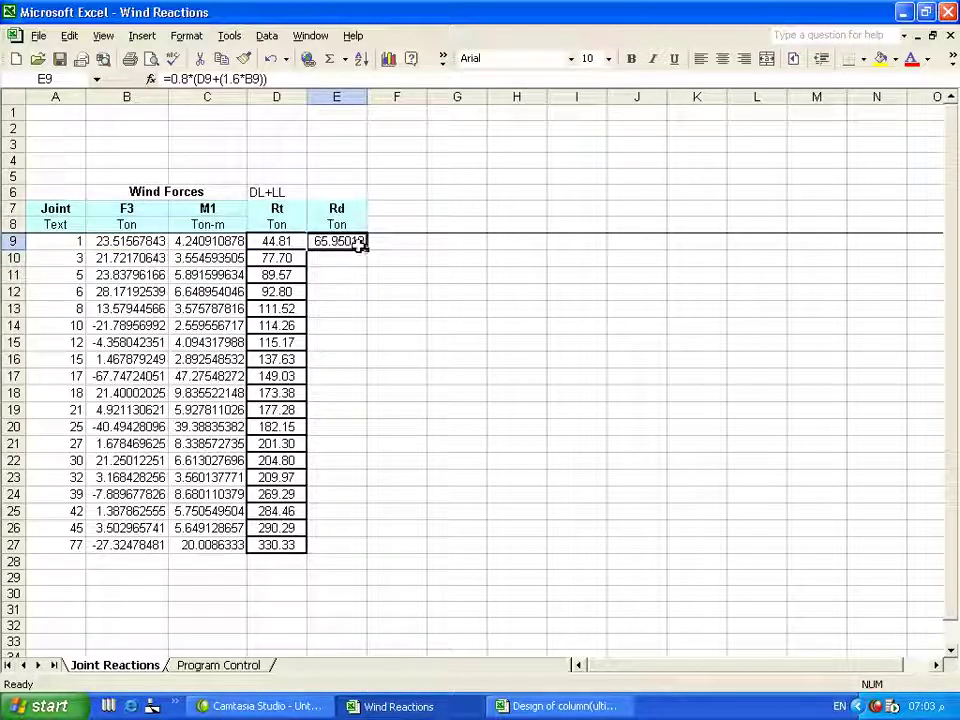
double_click(366, 248)
click(476, 348)
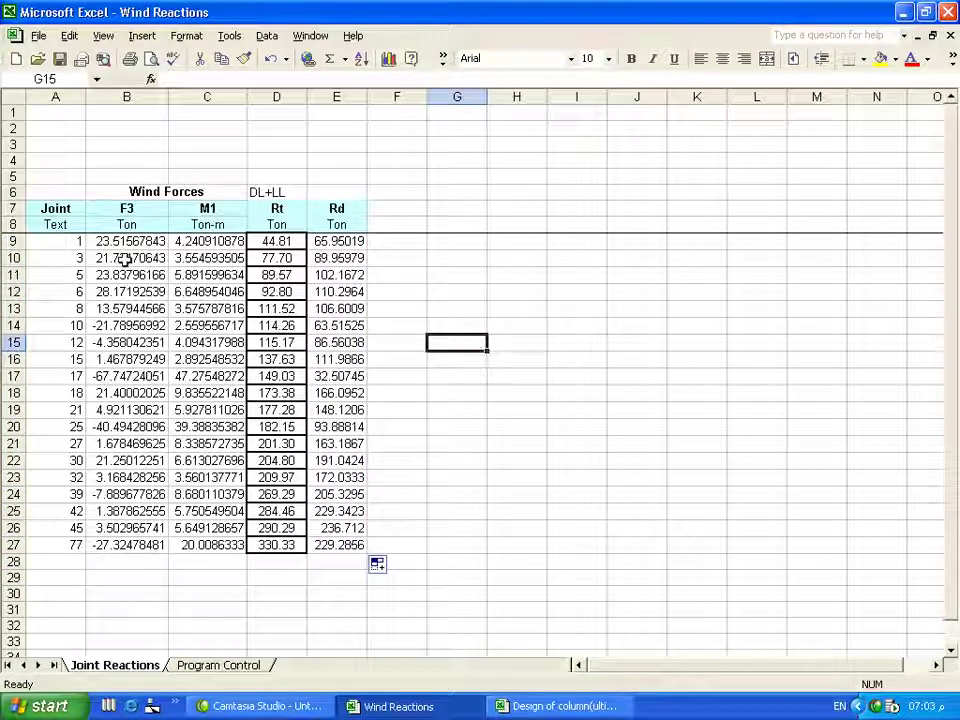
click(97, 342)
click(97, 325)
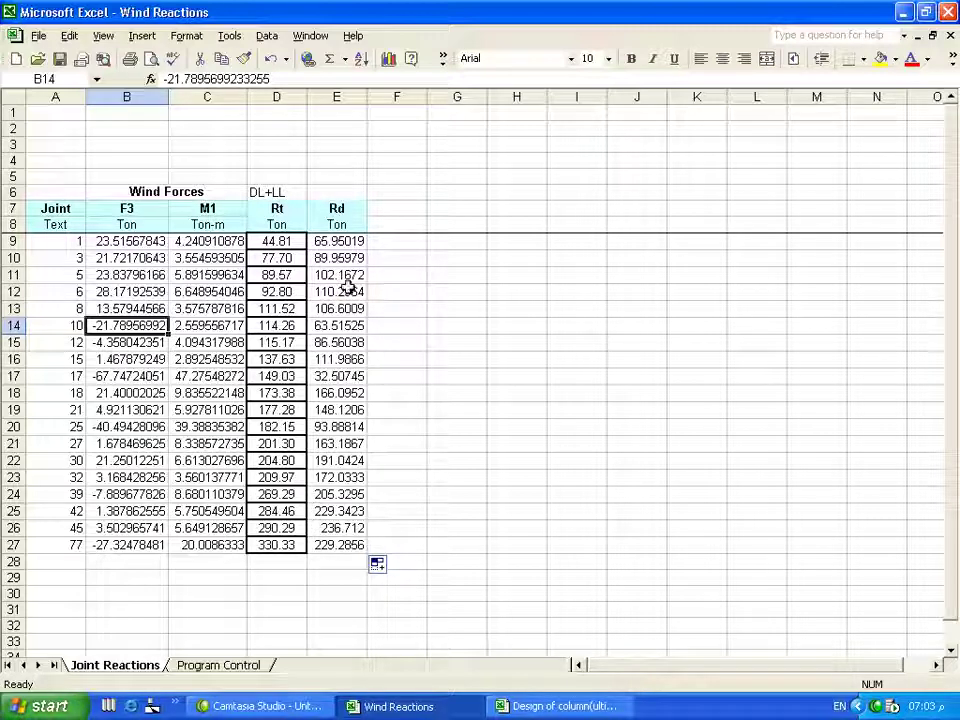
- Add a column beside Rd with the heading "Md" in F7 and the unit "Ton-m" in F8
click(414, 210)
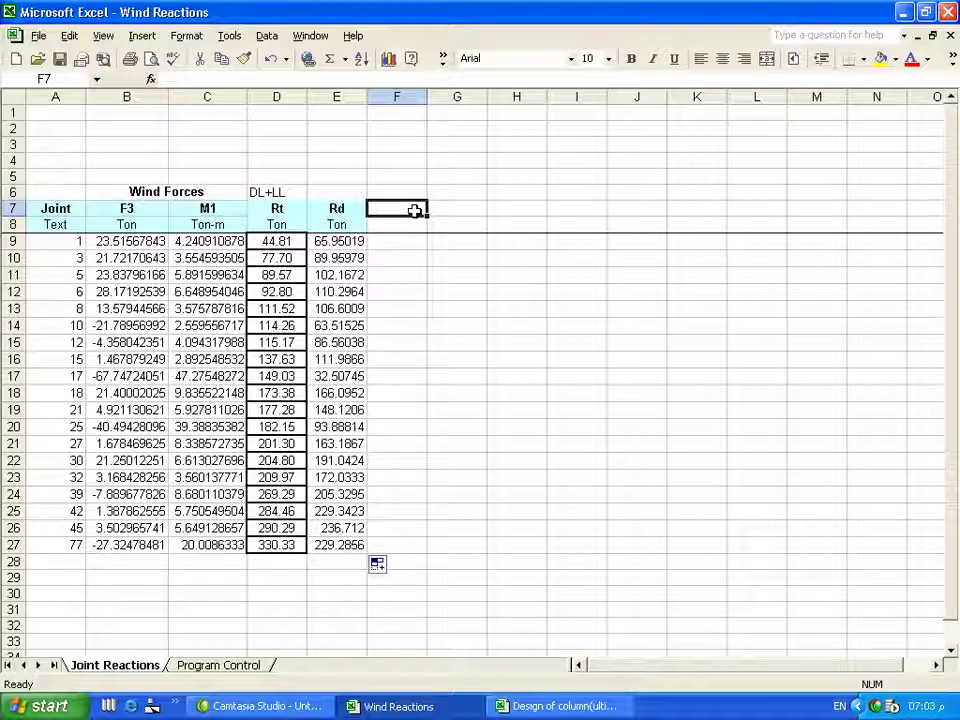
text(Md)
click(388, 224)
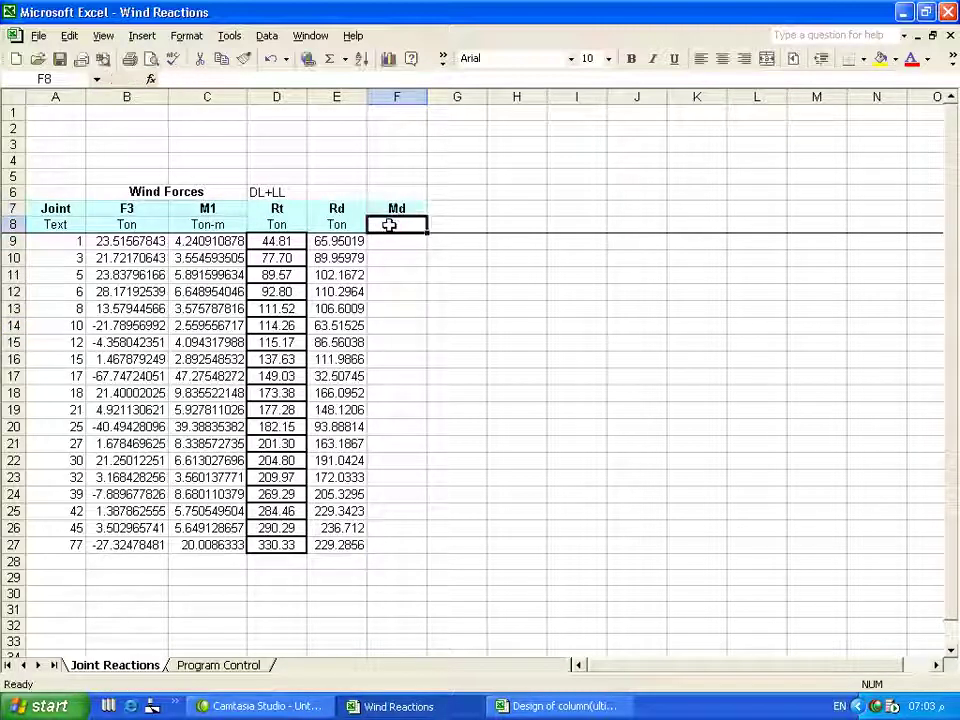
text(Ton)
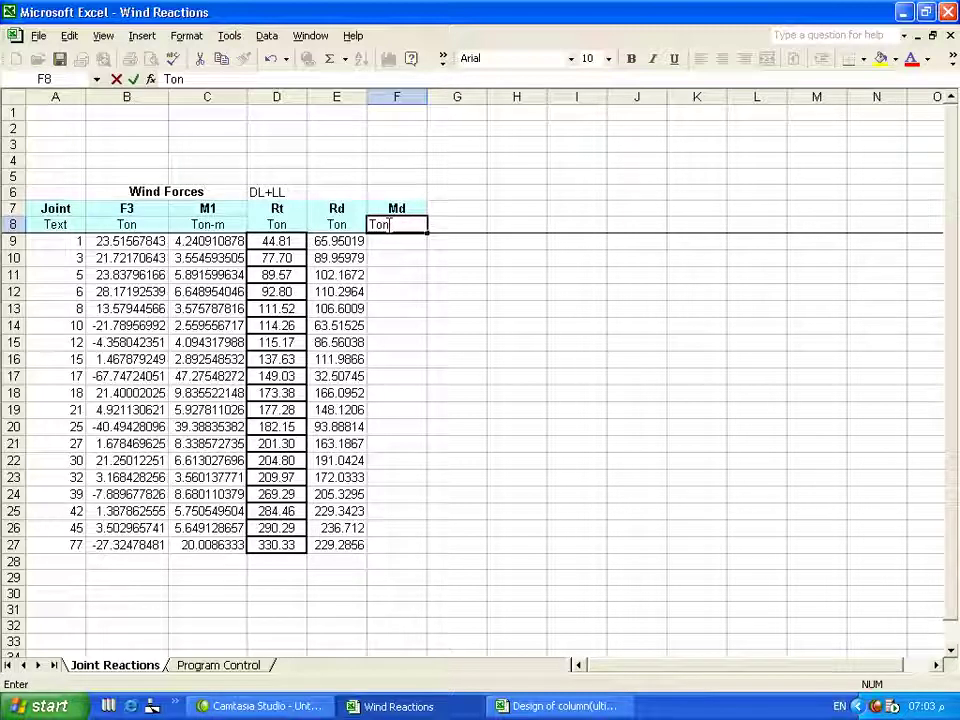
text(-m)
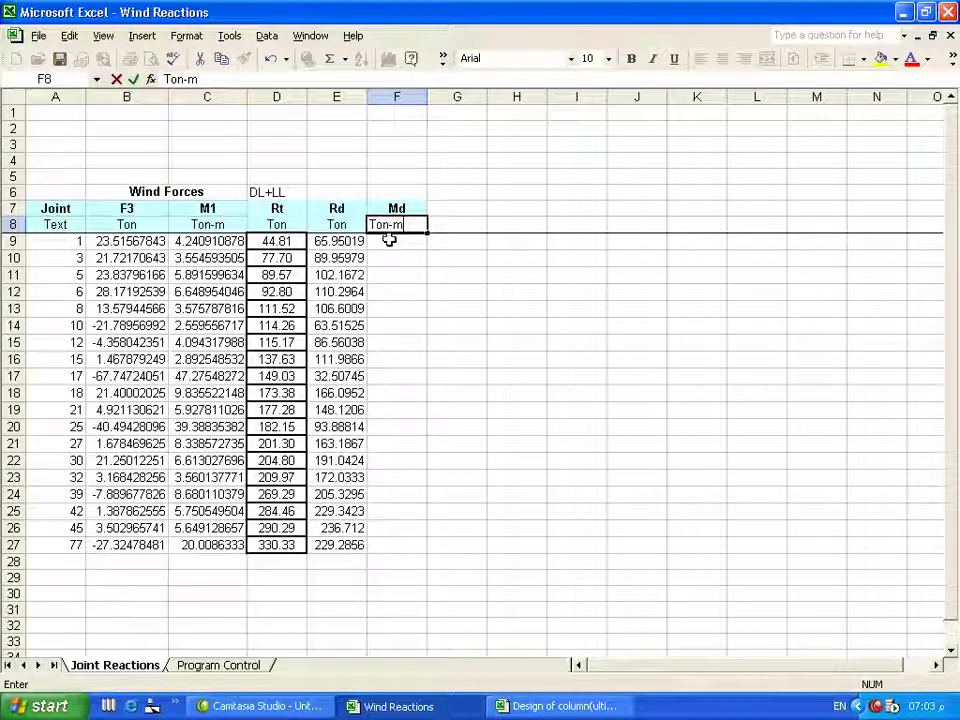
- Enter the formula =C9*1.6*.8 in F9 to calculate Md for the first joint
click(390, 241)
text(=)
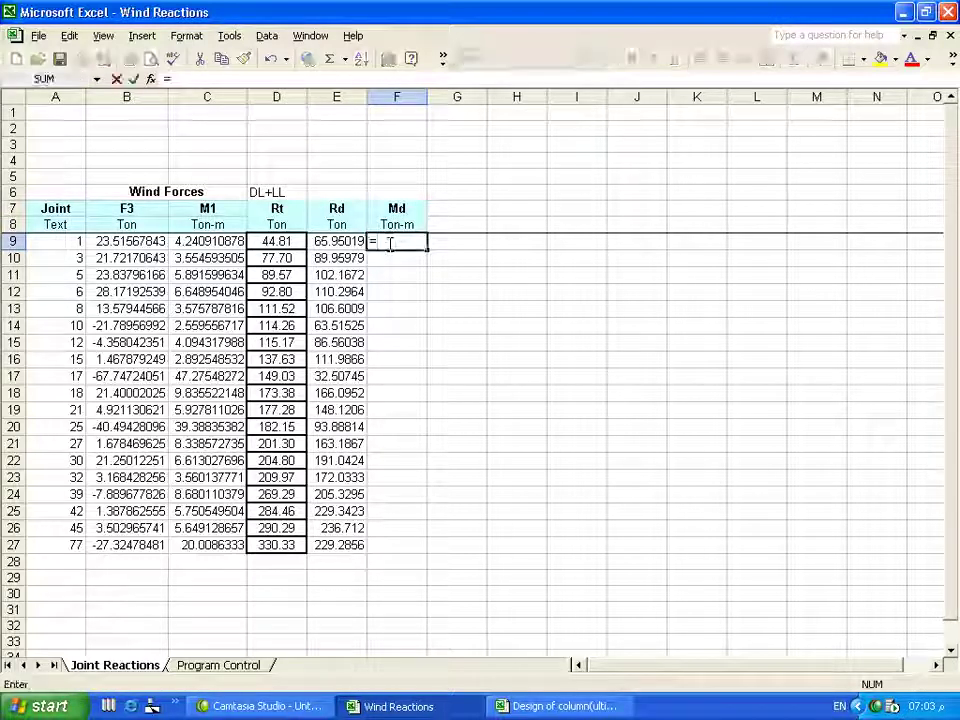
click(230, 241)
text(*1.6*.8)
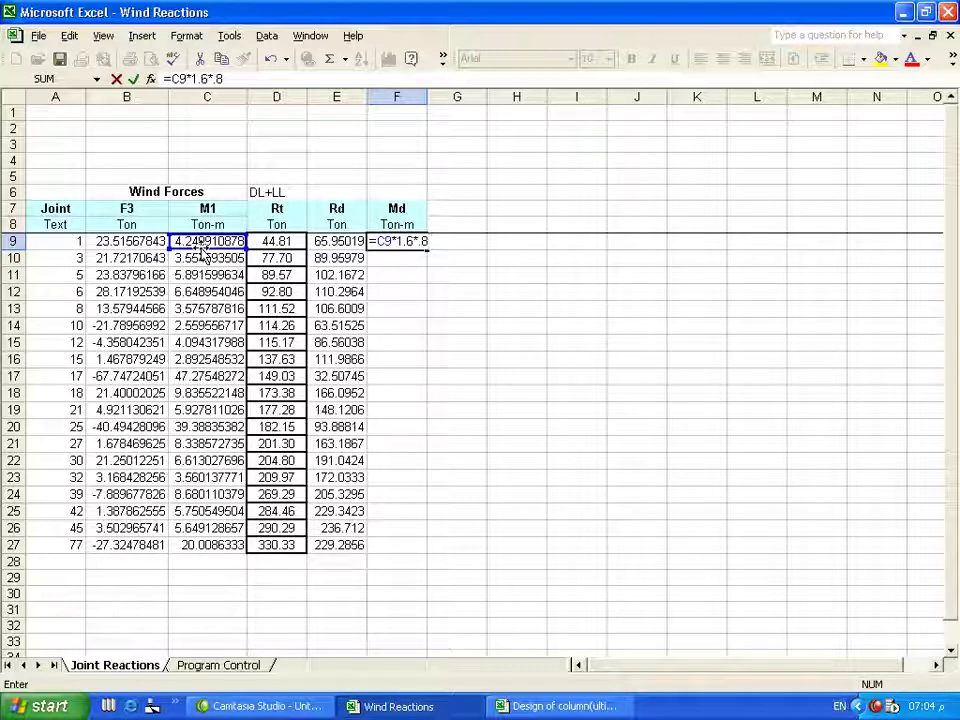
key(Return)
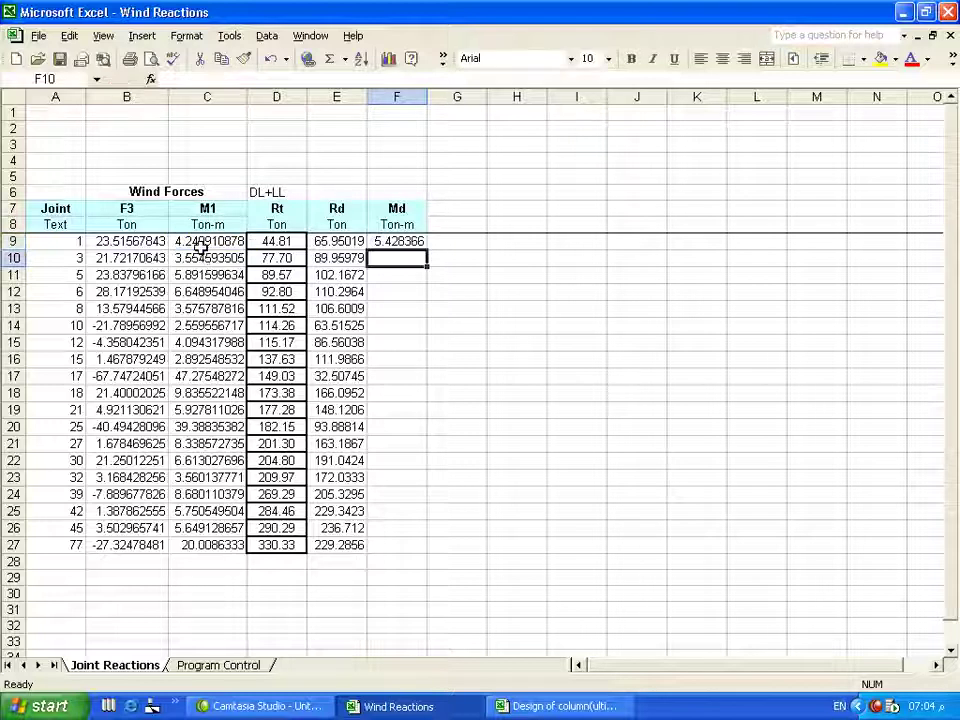
- Fill the Md formula from F9 down through F27 for all joints
click(386, 243)
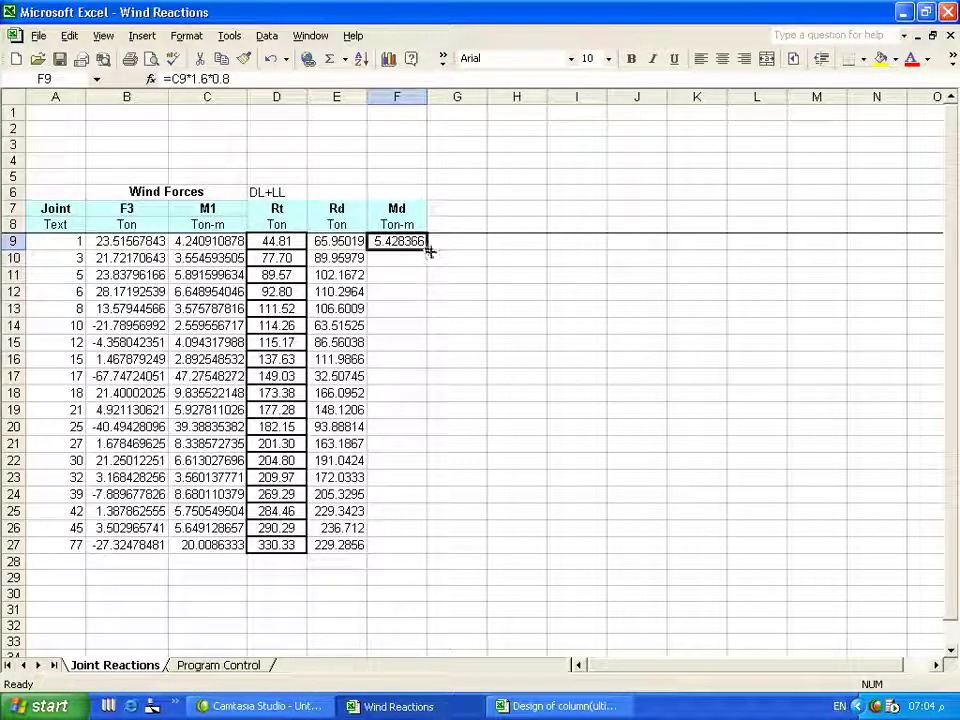
double_click(428, 251)
click(499, 313)
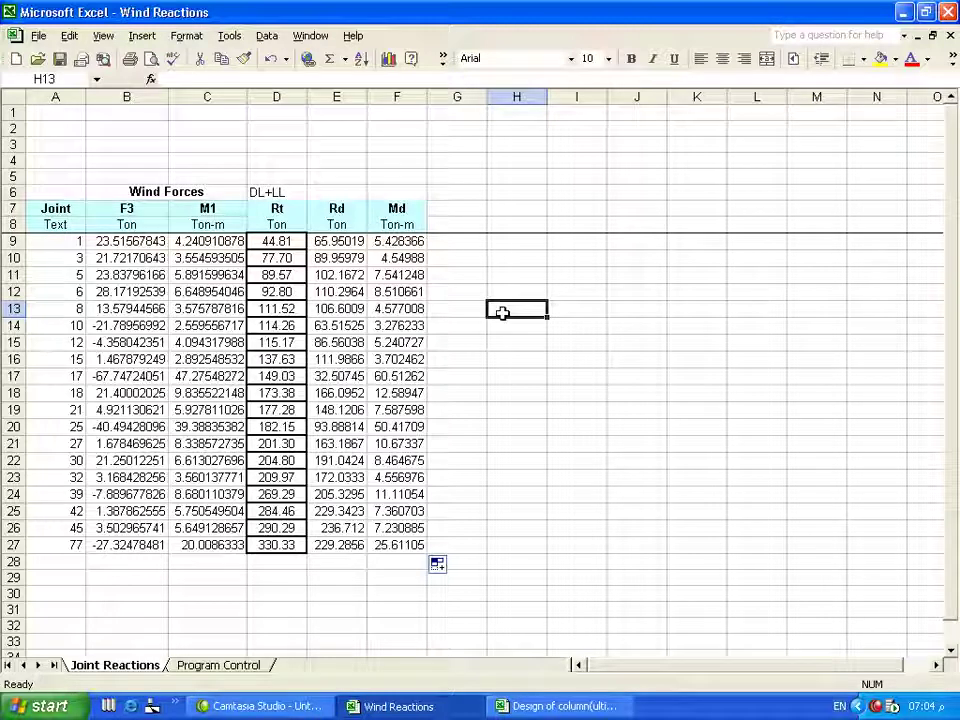
- Compare the joint numbers in A9:A27 with the joint list in the Design of column(ultimate) workbook
click(540, 706)
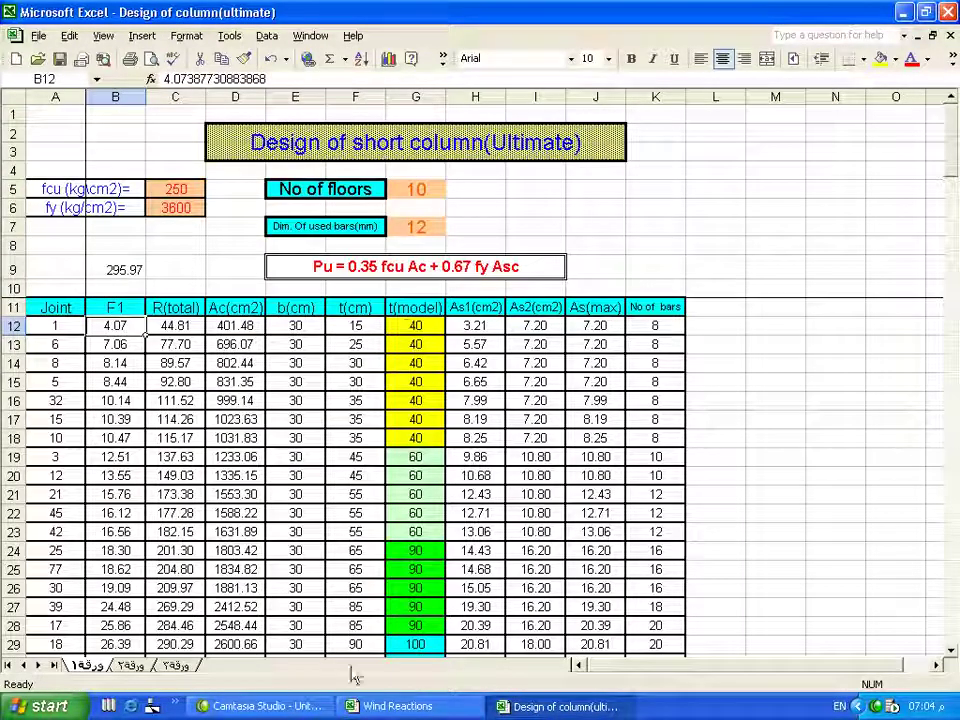
click(396, 706)
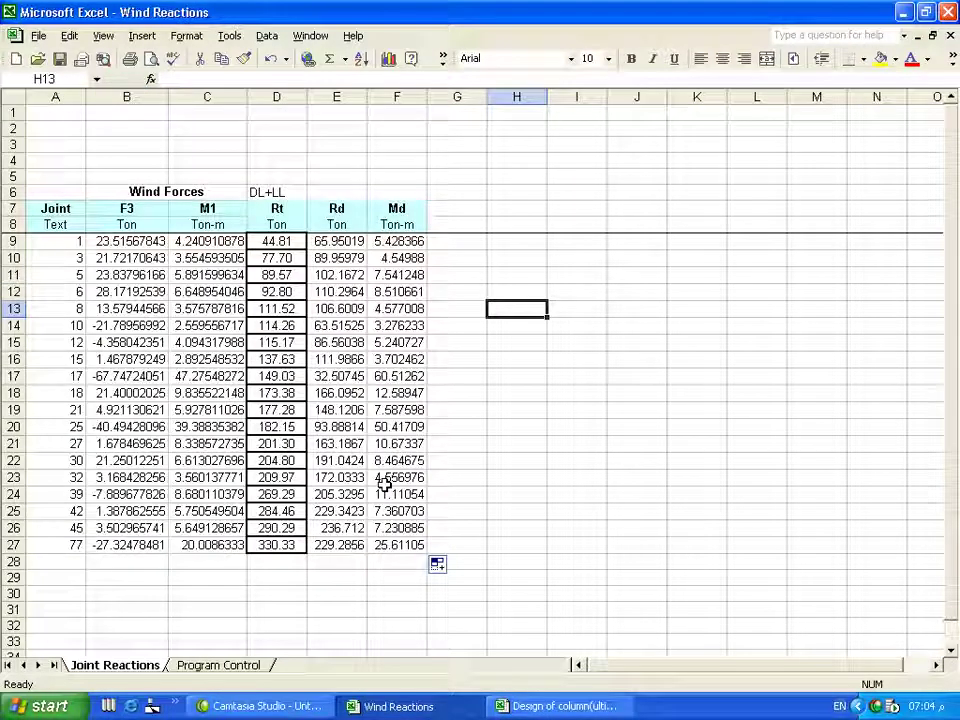
drag(62, 241, 57, 544)
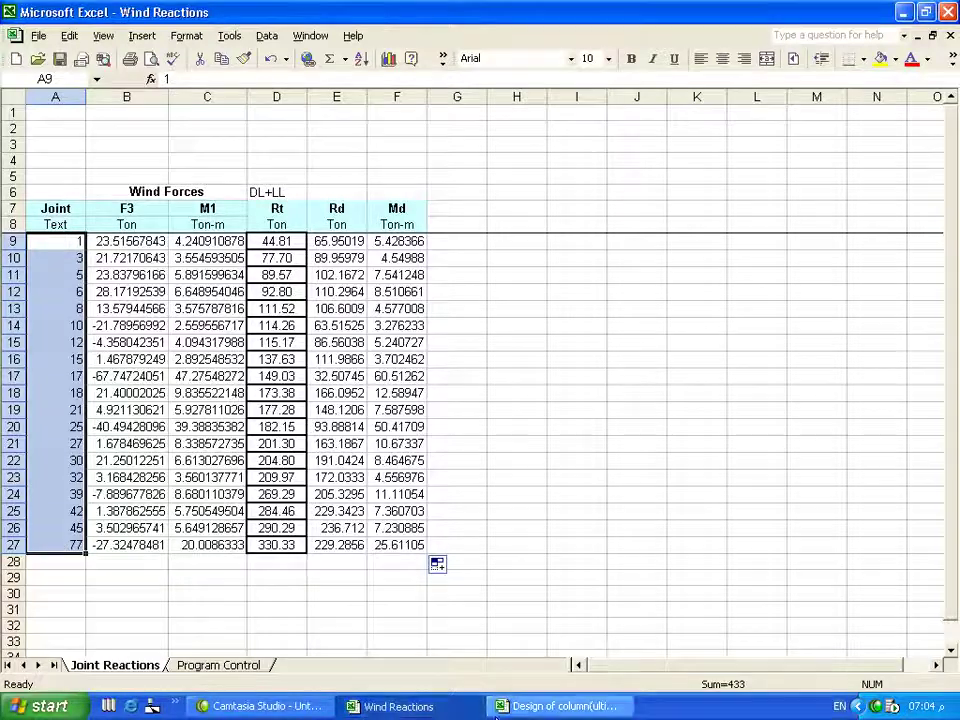
click(521, 708)
scroll(40, 250, down, 3)
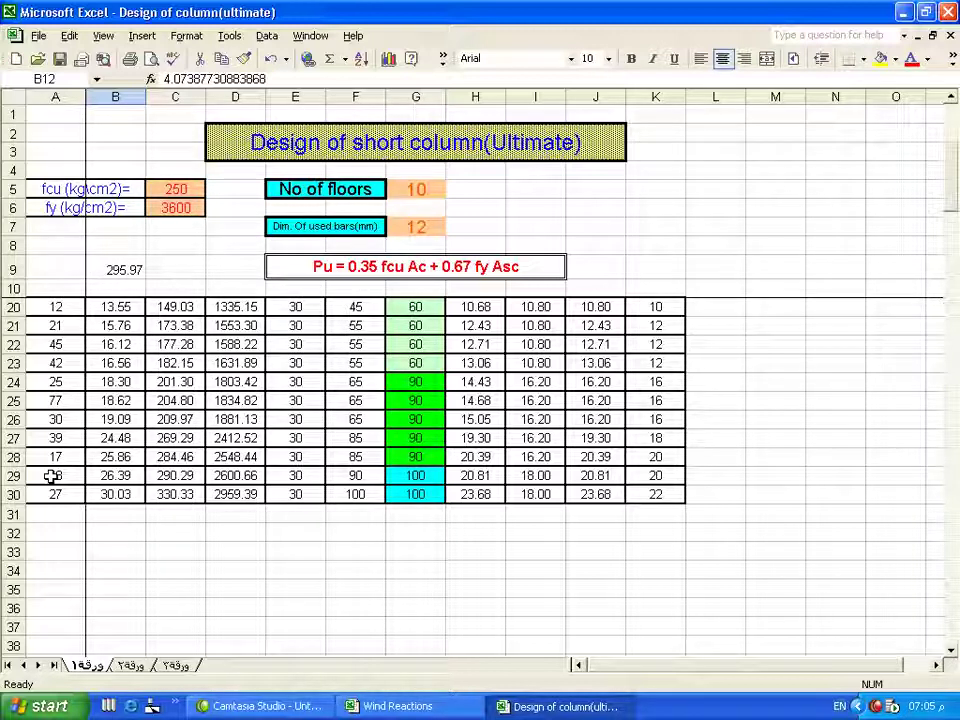
scroll(208, 474, up, 3)
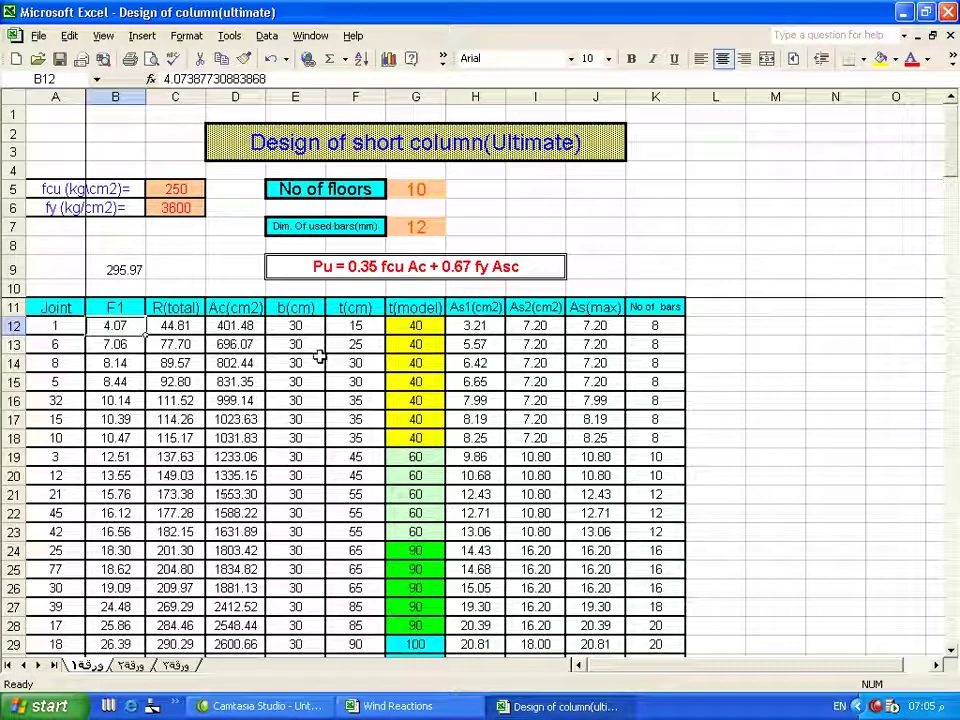
- Copy the b(cm) values E12:E30 from the Design of column(ultimate) workbook into Wind Reactions starting at G9
drag(295, 325, 297, 572)
right_click(304, 406)
click(340, 446)
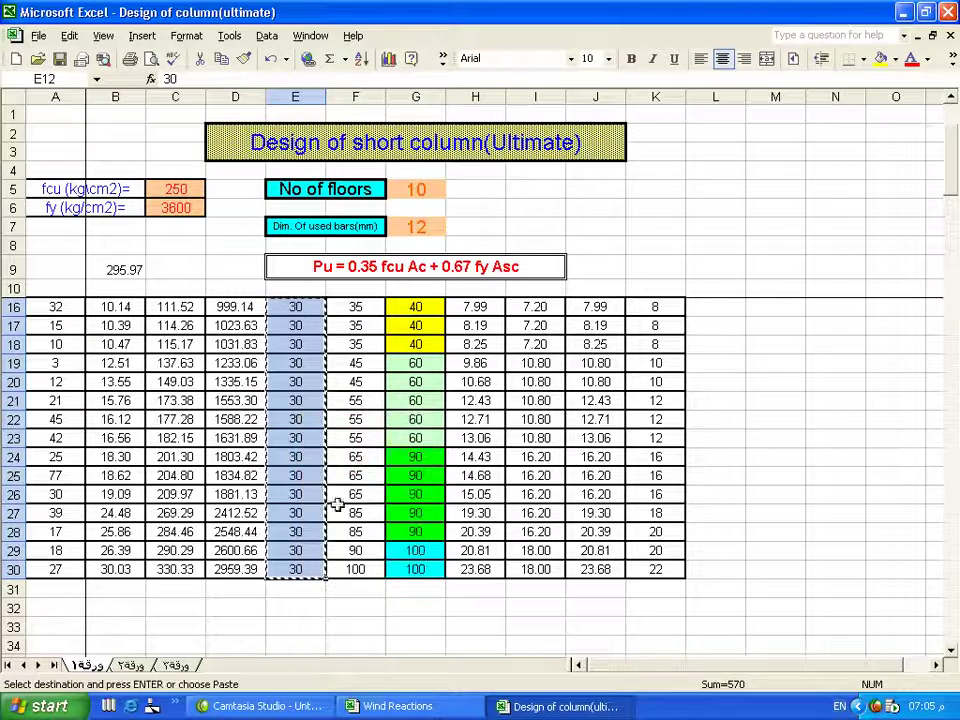
key(ctrl+F6)
click(456, 241)
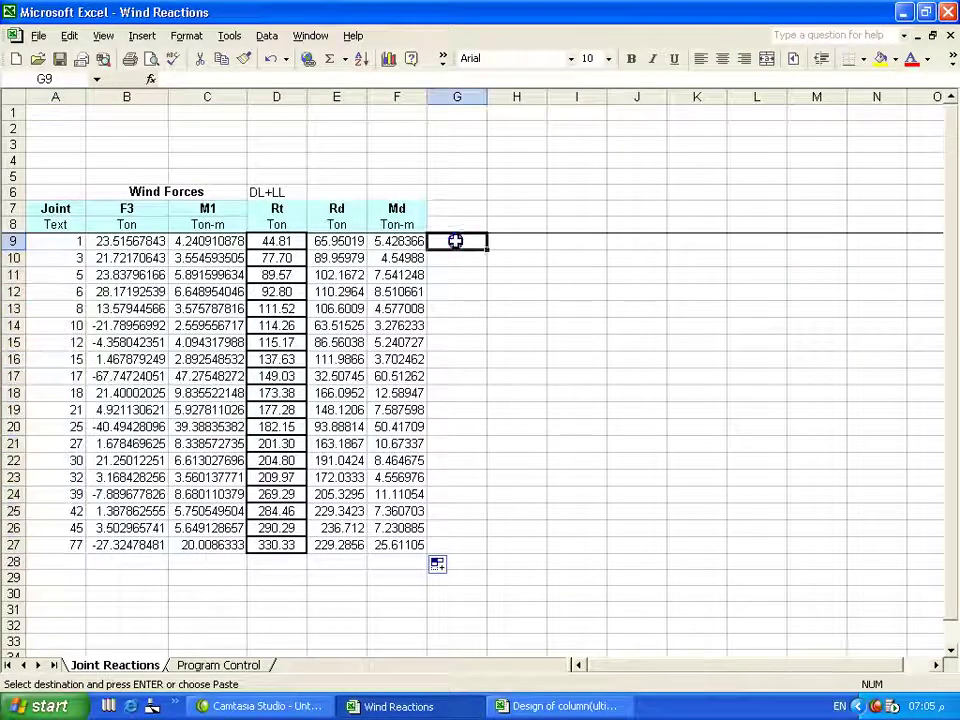
right_click(456, 241)
click(494, 296)
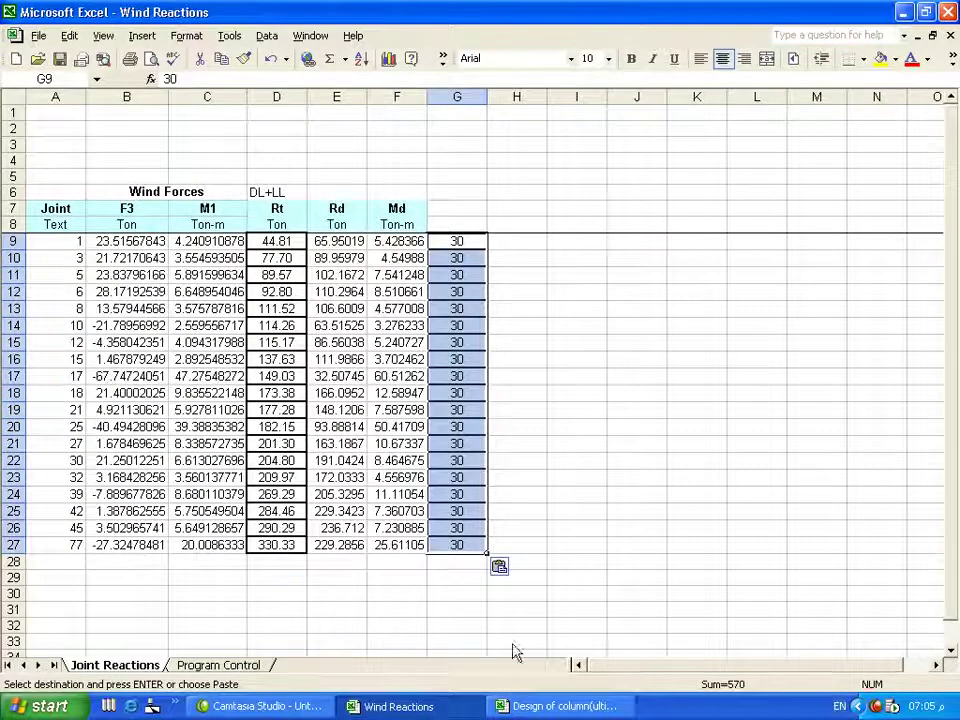
- Copy the t(model) values G12:G30 from the Design of column(ultimate) workbook and paste them as values only into Wind Reactions from H9
key(ctrl+F6)
click(420, 322)
drag(420, 322, 428, 590)
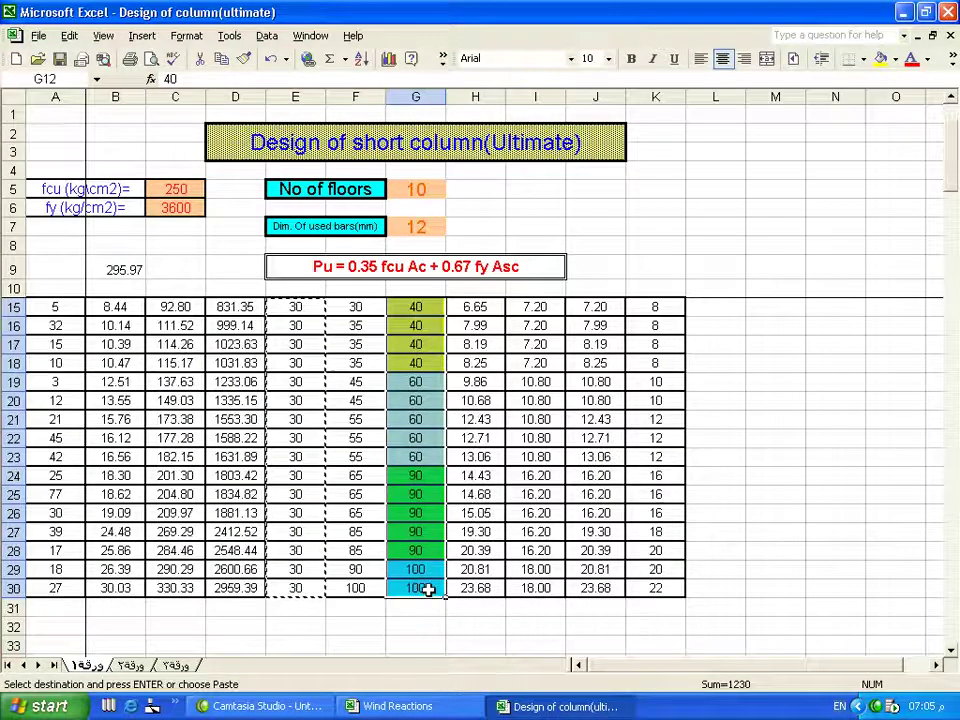
right_click(428, 512)
click(475, 298)
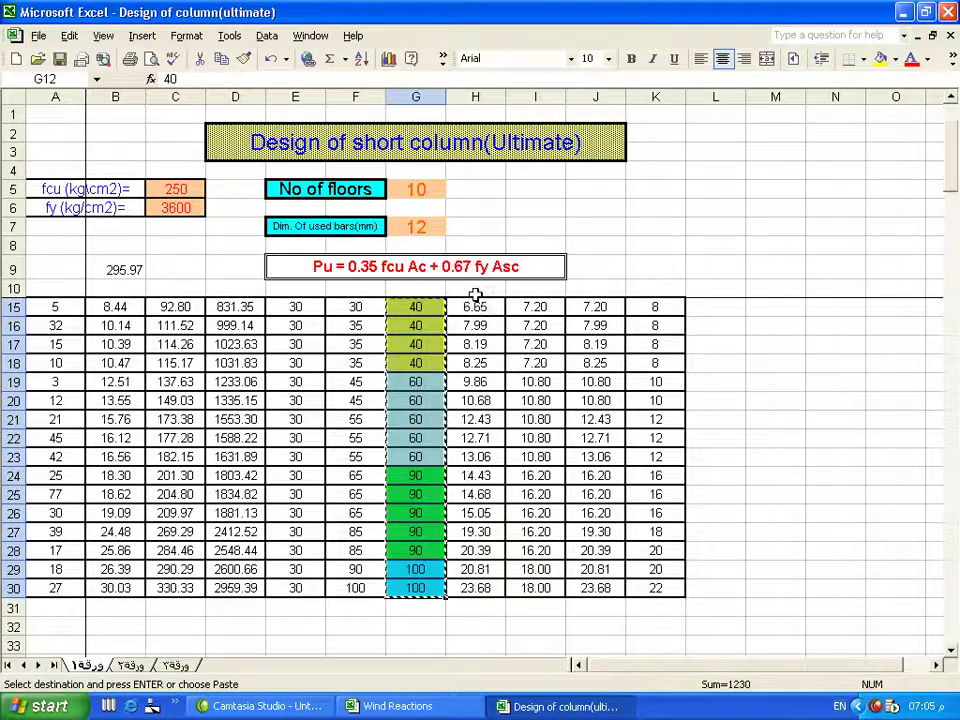
click(435, 707)
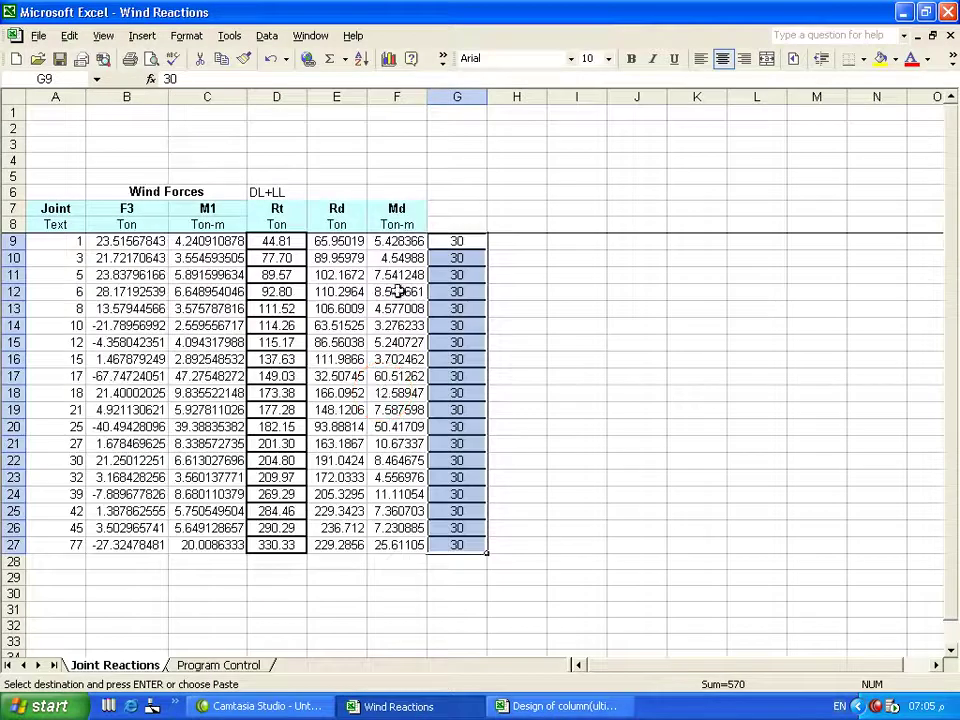
click(514, 241)
right_click(514, 241)
click(562, 261)
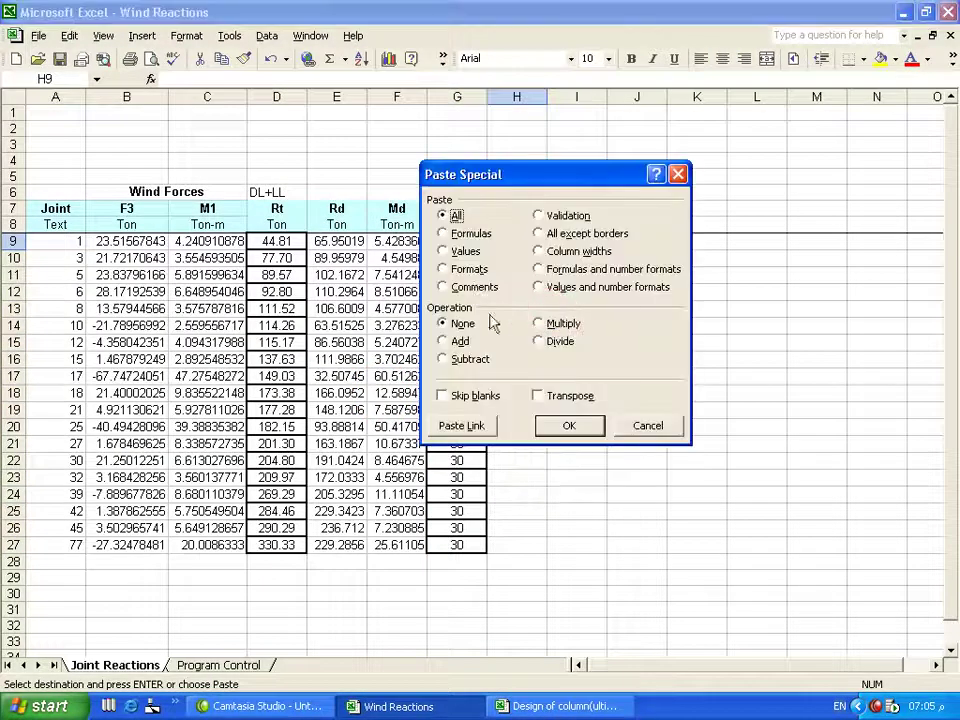
click(460, 251)
click(568, 425)
click(591, 449)
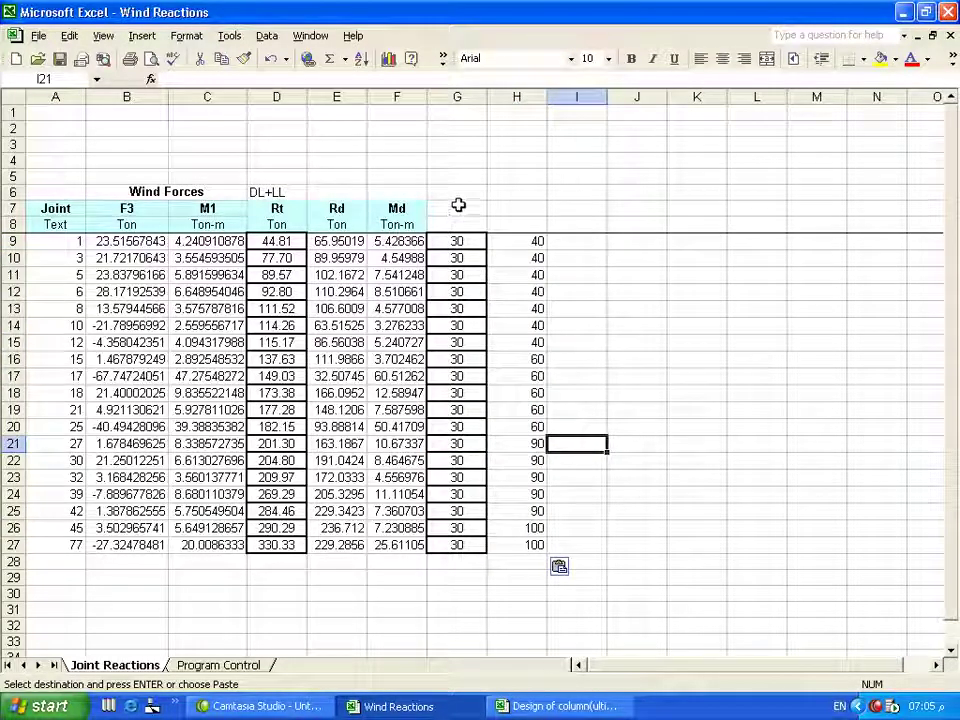
- Merge cells G6:H6, centre them horizontally and vertically, and set their font style to Bold
drag(457, 192, 504, 192)
right_click(500, 193)
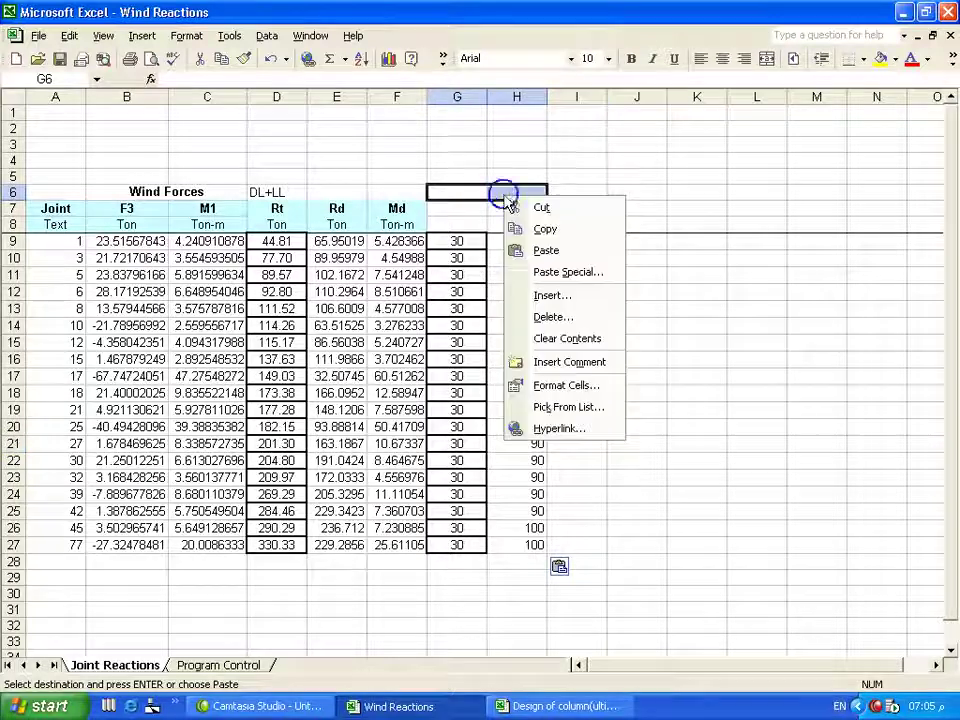
click(565, 385)
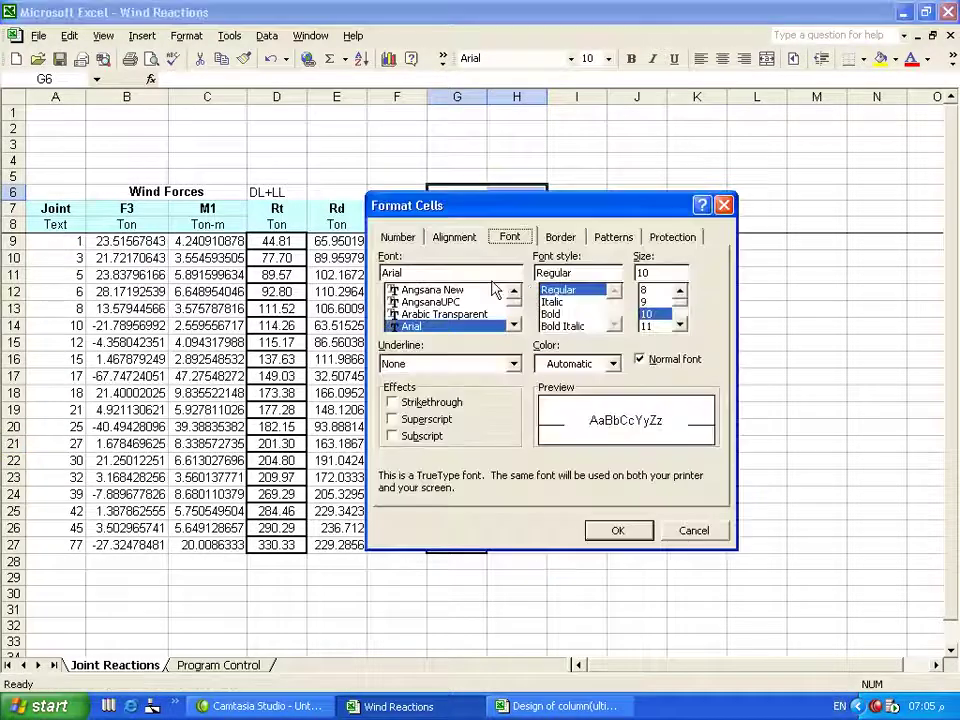
click(453, 236)
click(414, 426)
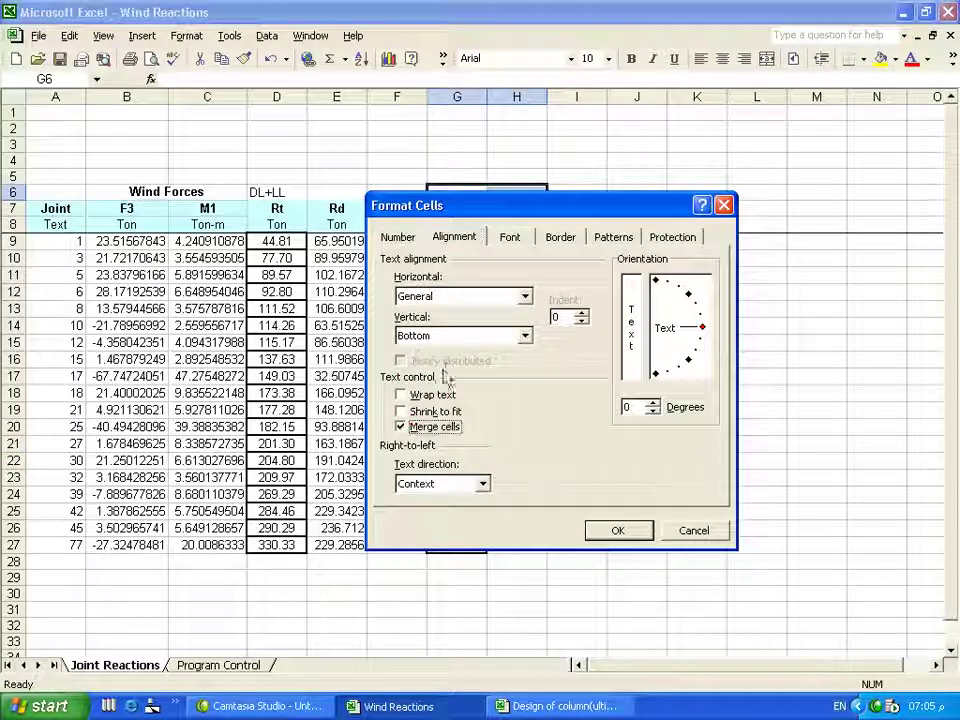
click(446, 338)
click(440, 340)
click(439, 336)
click(437, 338)
click(445, 296)
click(435, 336)
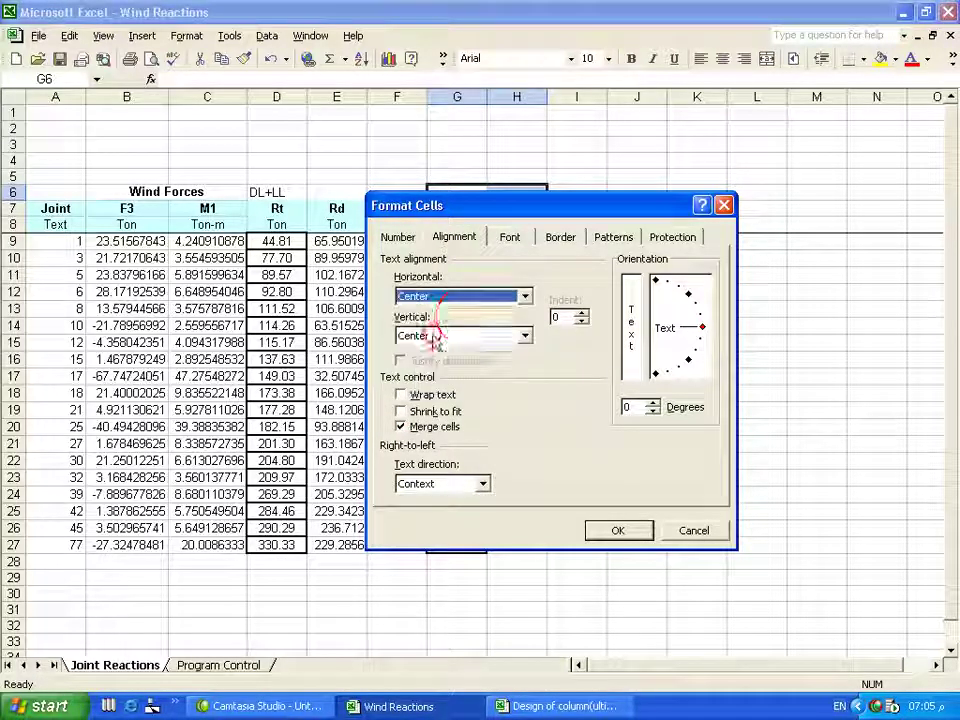
click(510, 237)
click(555, 314)
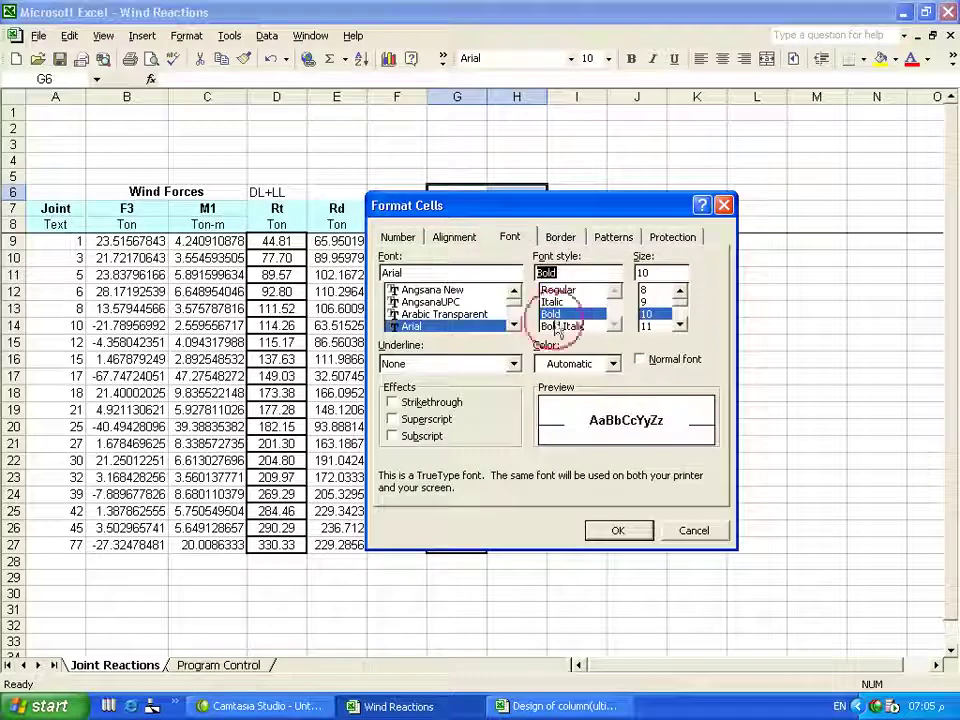
click(612, 531)
- Enter the heading "Column Dimension" in the merged cell G6
text(C)
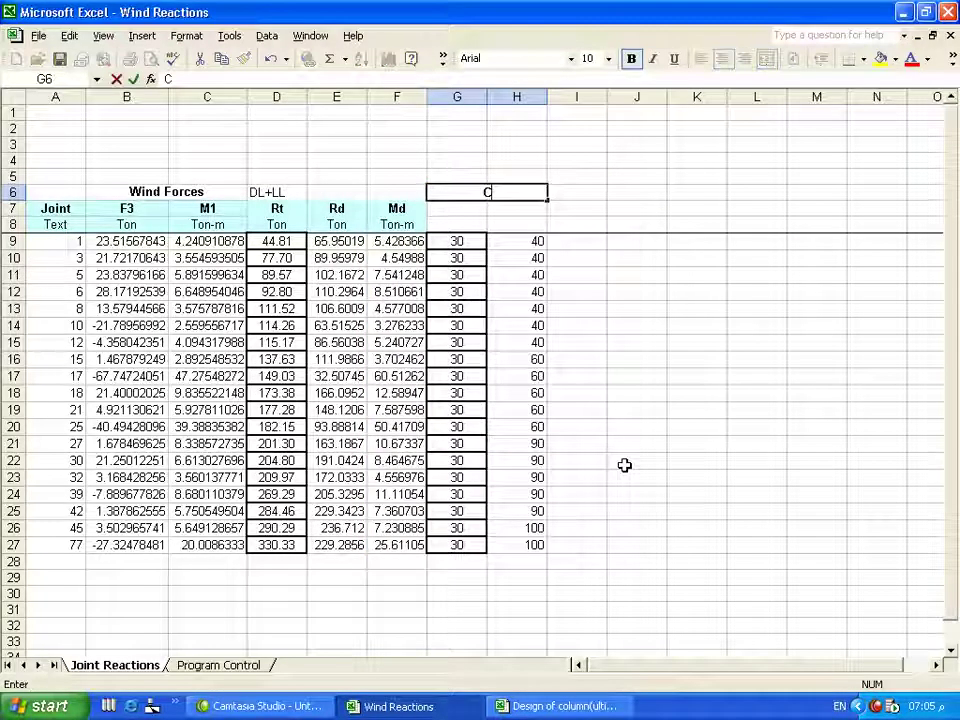
text(olum)
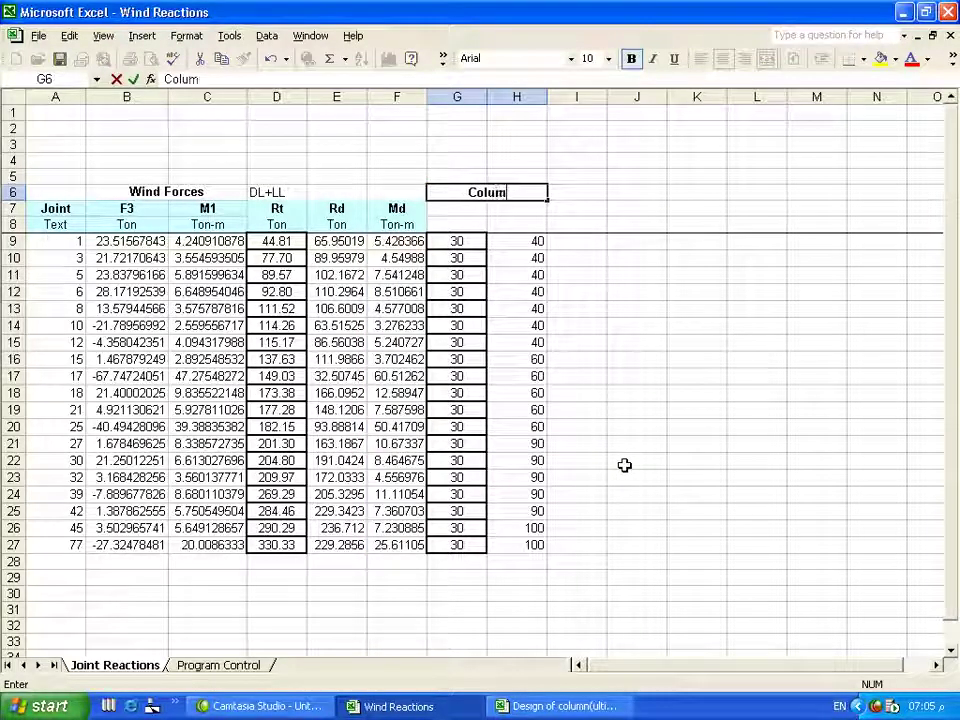
text(n Dim)
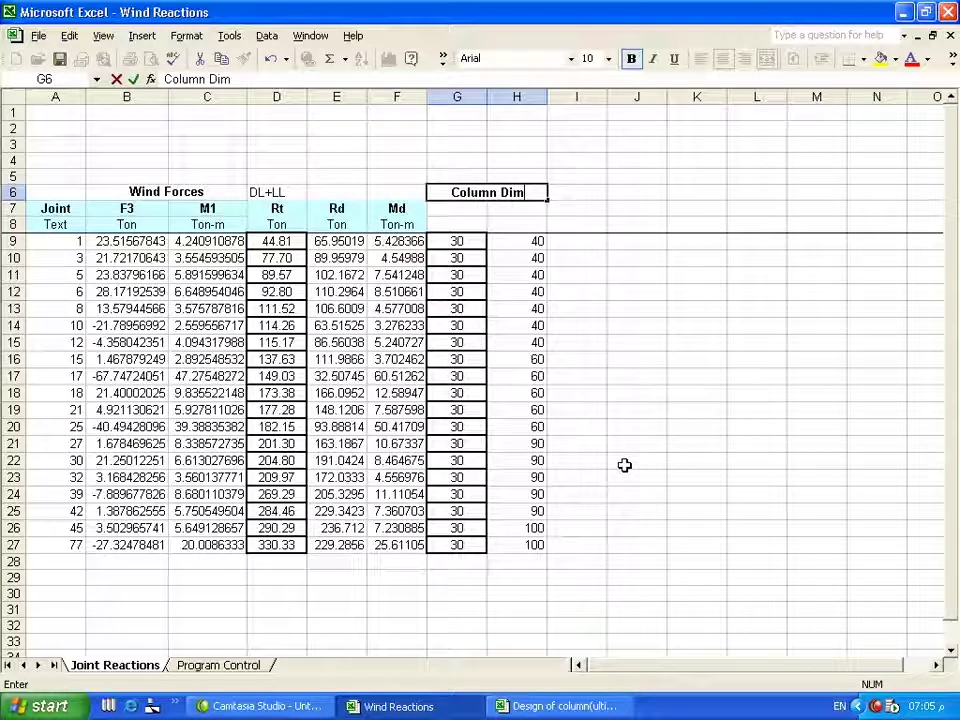
text(ens)
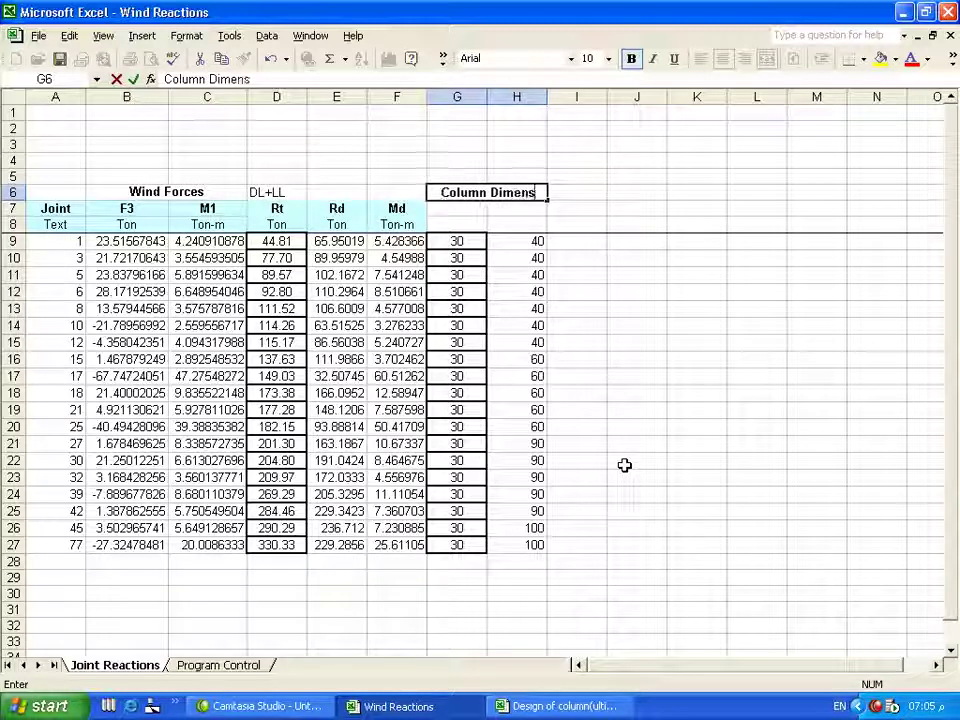
text(ion)
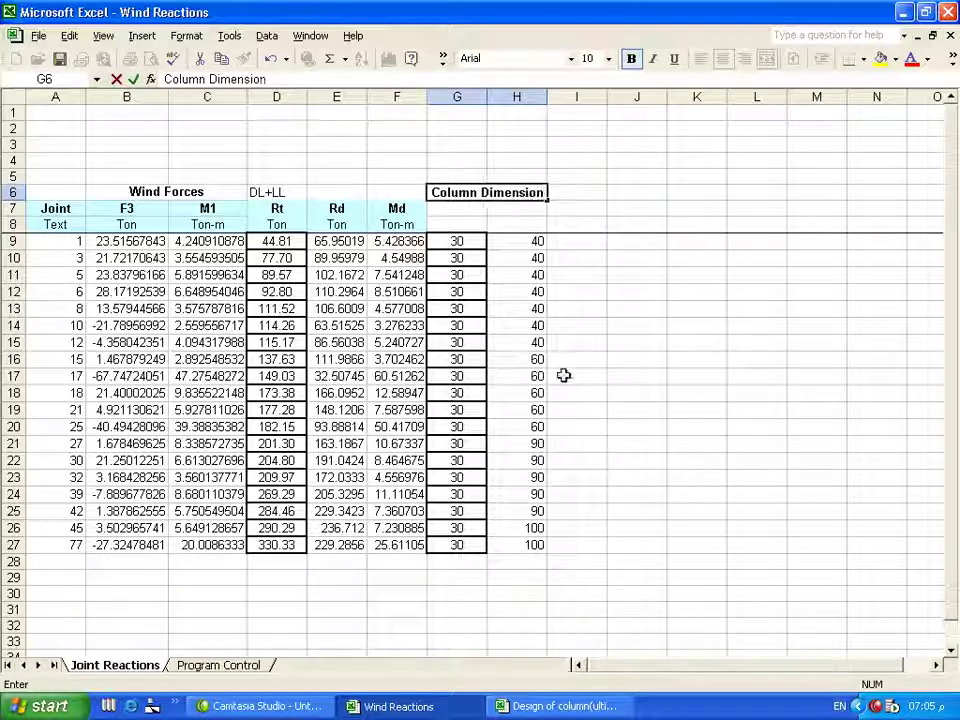
- Add the headings "b" in G7 and "t" in H7, with the unit "cm" in G8 and H8
click(466, 212)
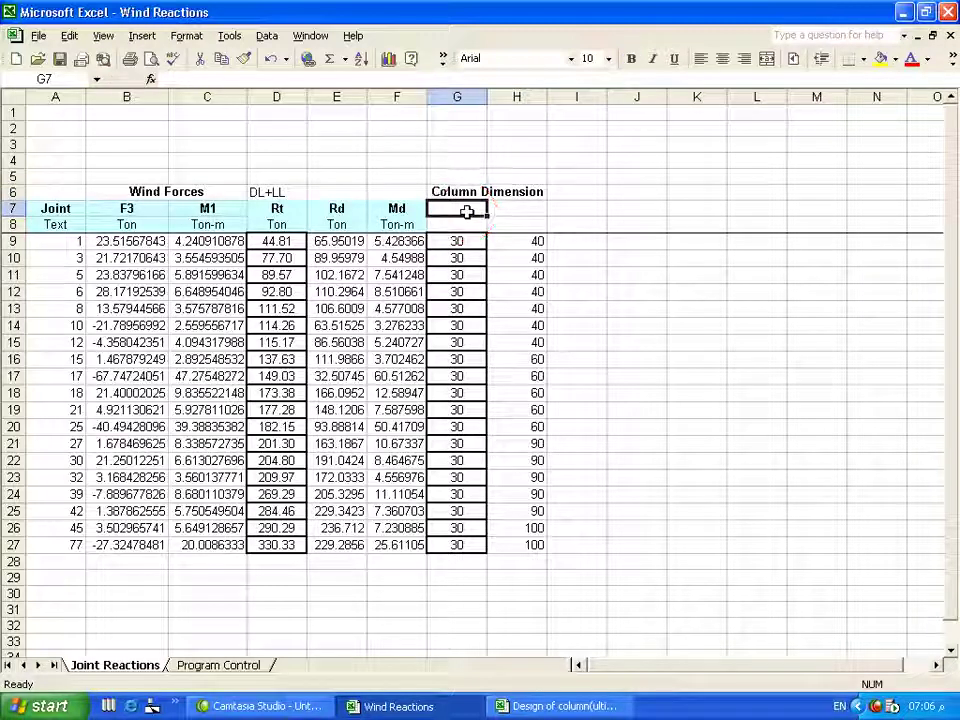
text(b)
click(510, 209)
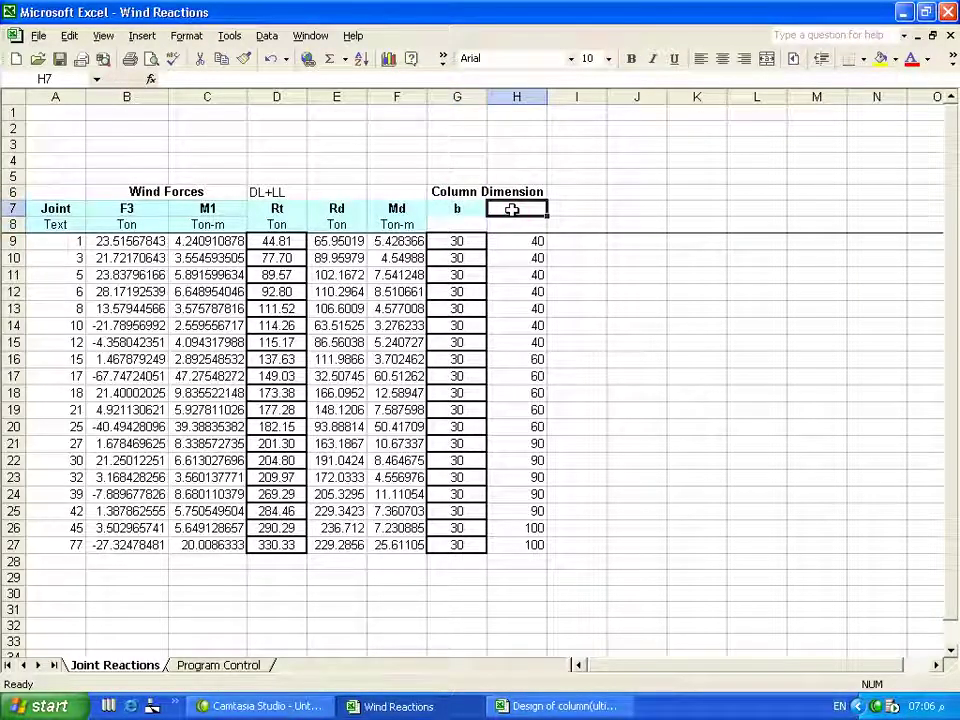
text(t)
text(cm)
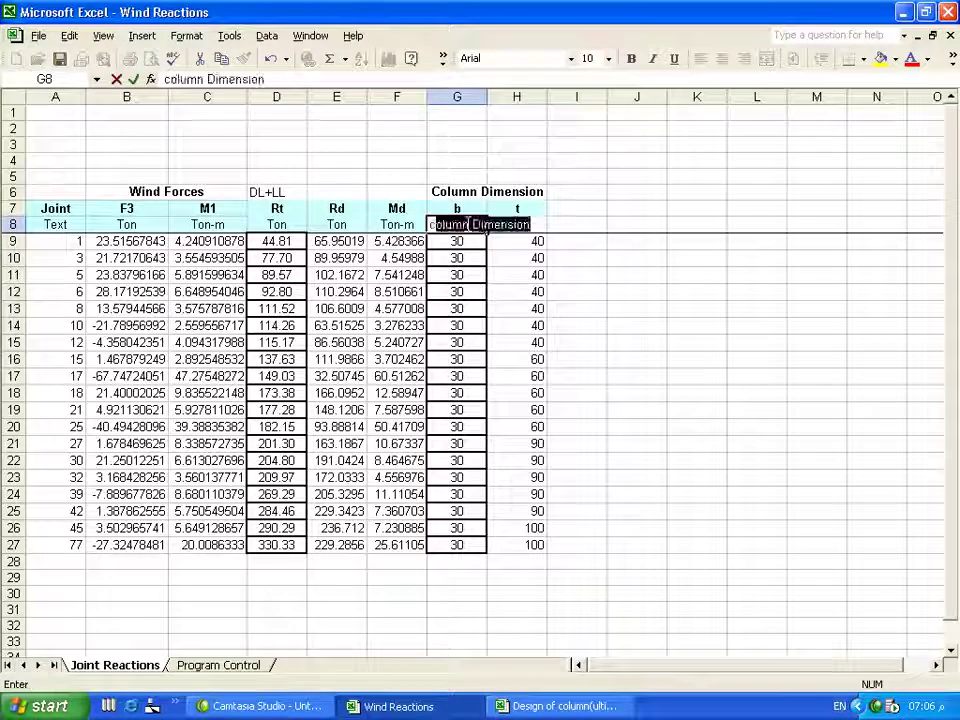
click(480, 209)
click(508, 222)
text(cm)
click(651, 296)
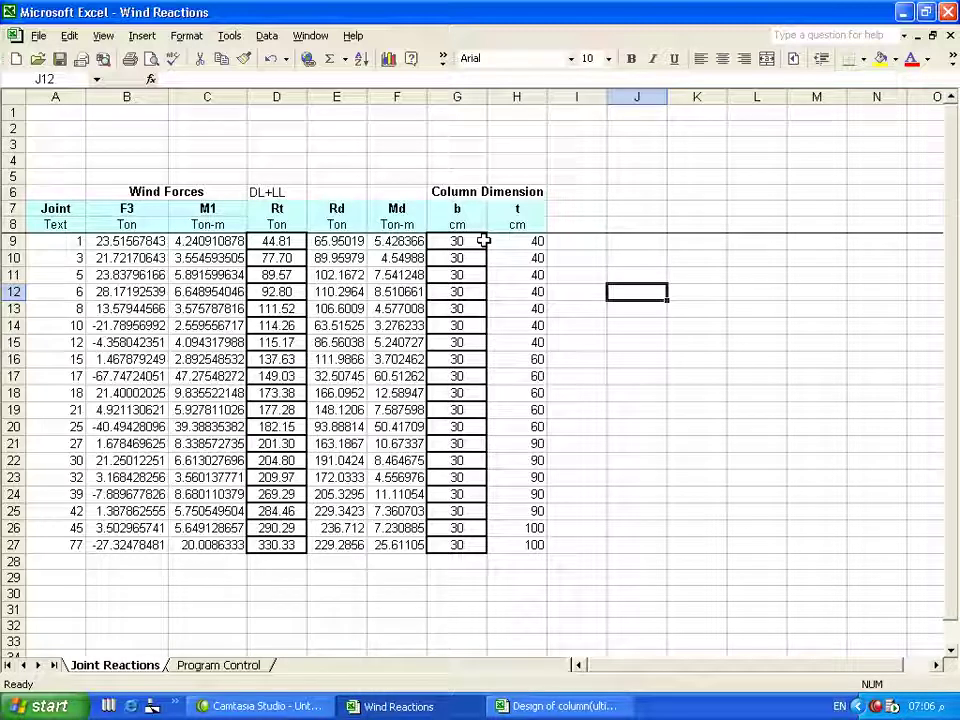
- Review the Rd, Md, b and t entries of the first joint in E9 through H9
click(341, 241)
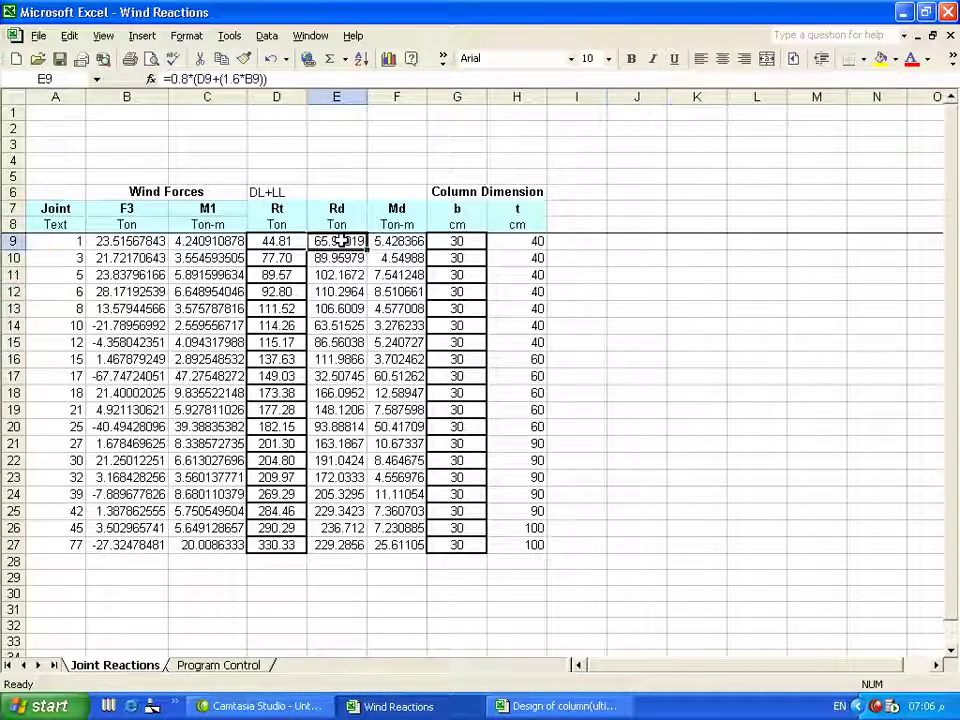
click(395, 241)
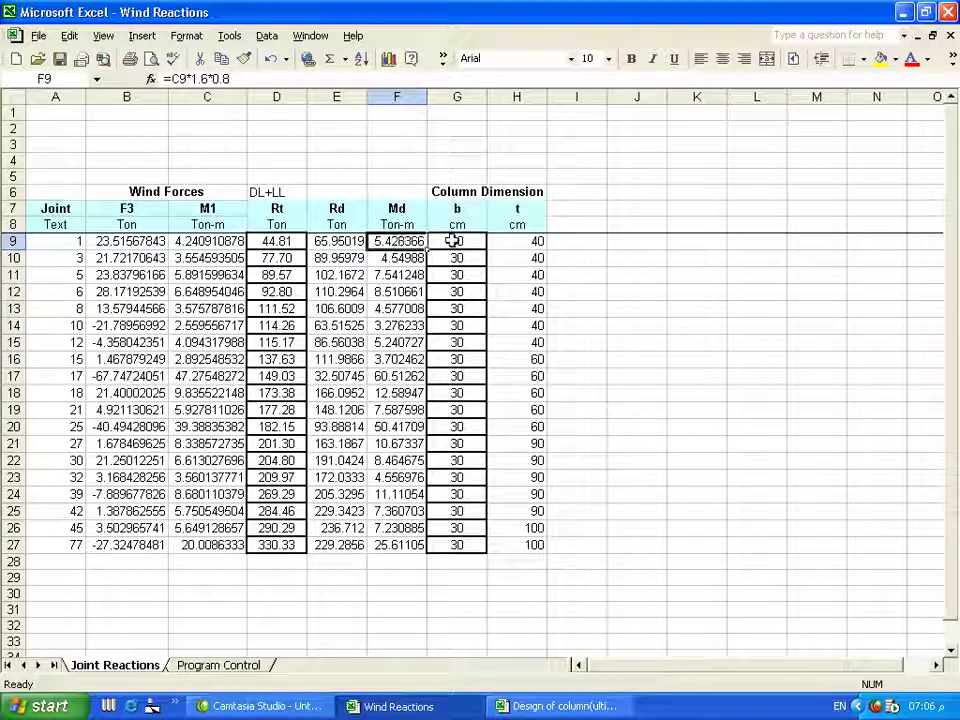
click(458, 241)
click(505, 249)
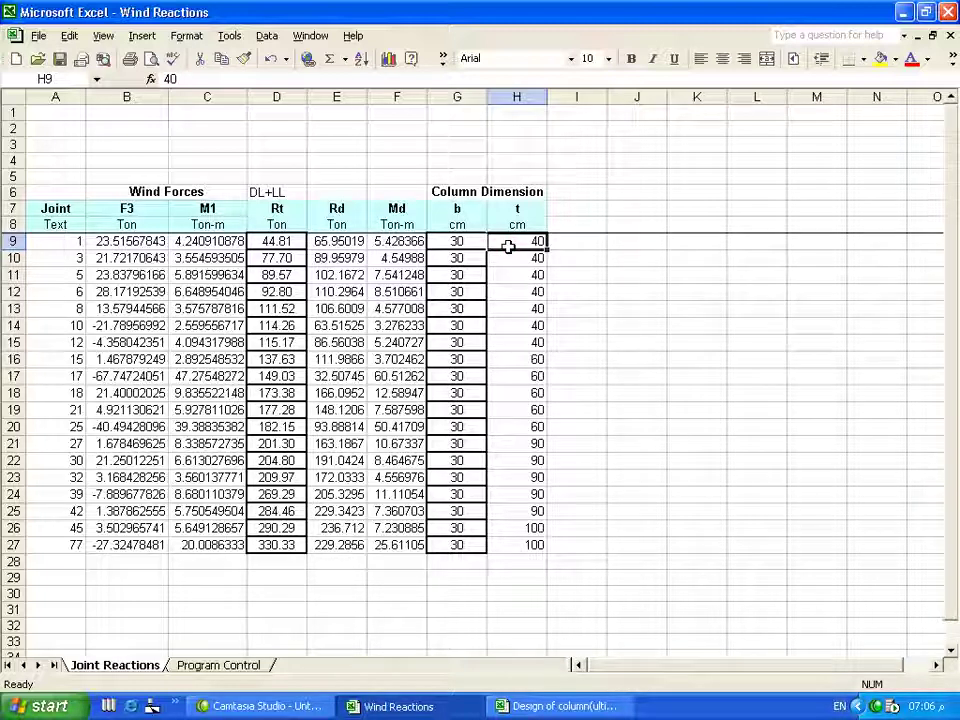
- Examine the No of bars column K12:K30 in the Design of column(ultimate) workbook and return to Wind Reactions
click(610, 705)
scroll(654, 326, up, 2)
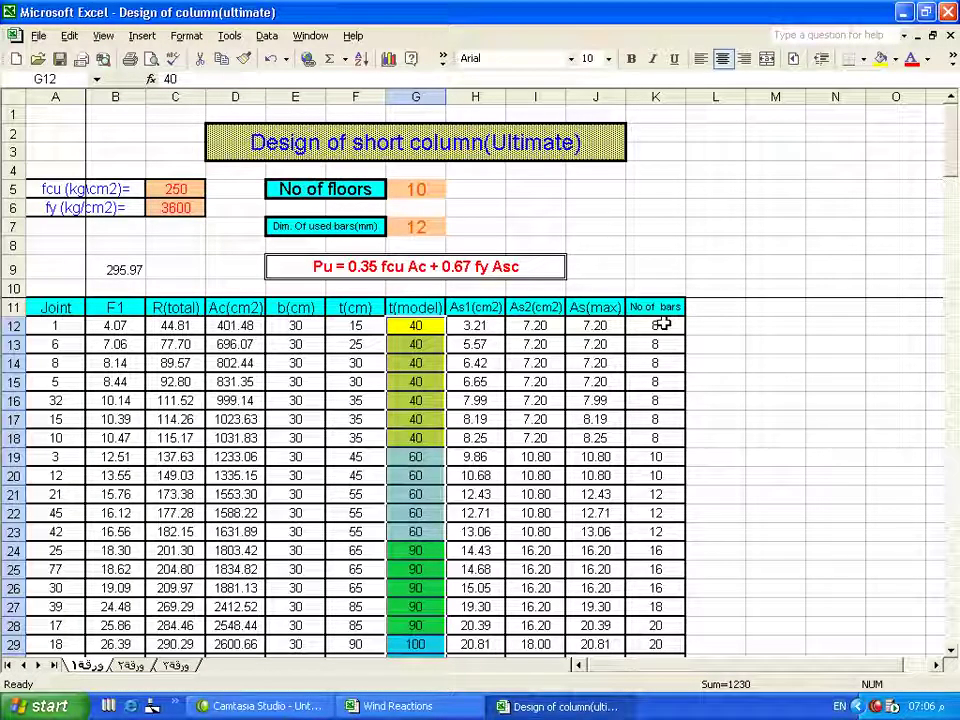
drag(663, 325, 655, 588)
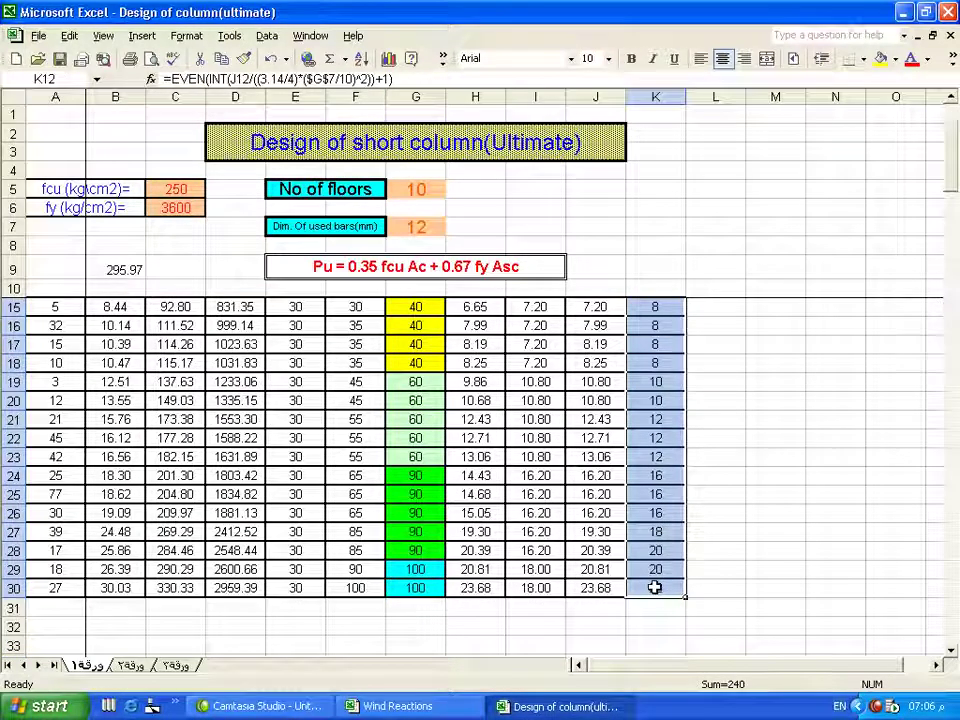
click(398, 706)
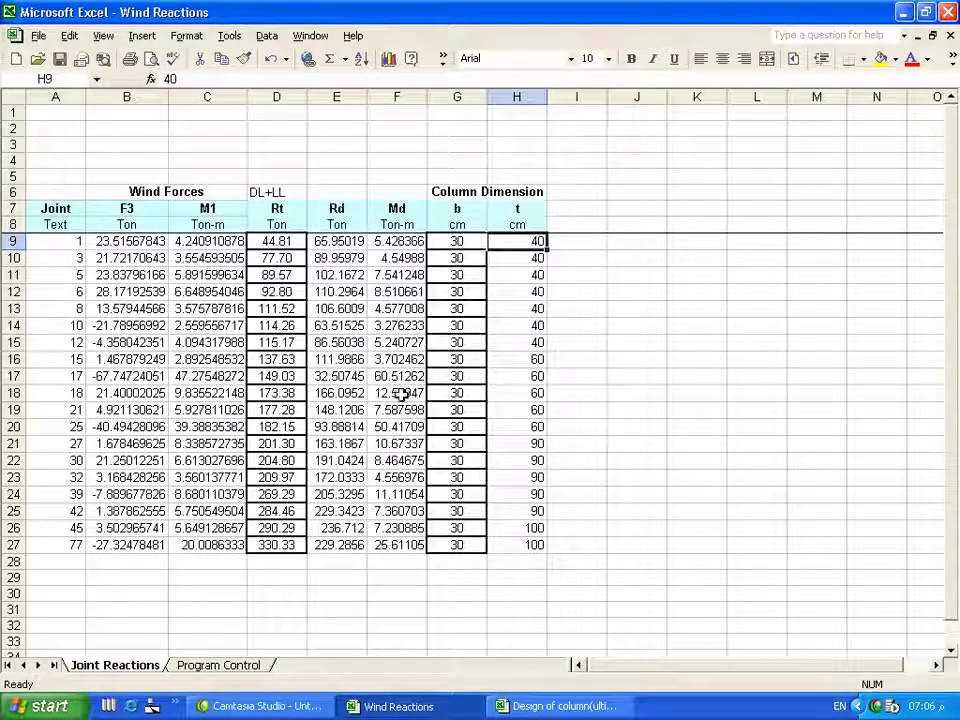
- Copy the centred, bordered cell format of the b column onto the t values in H9:H27
click(581, 259)
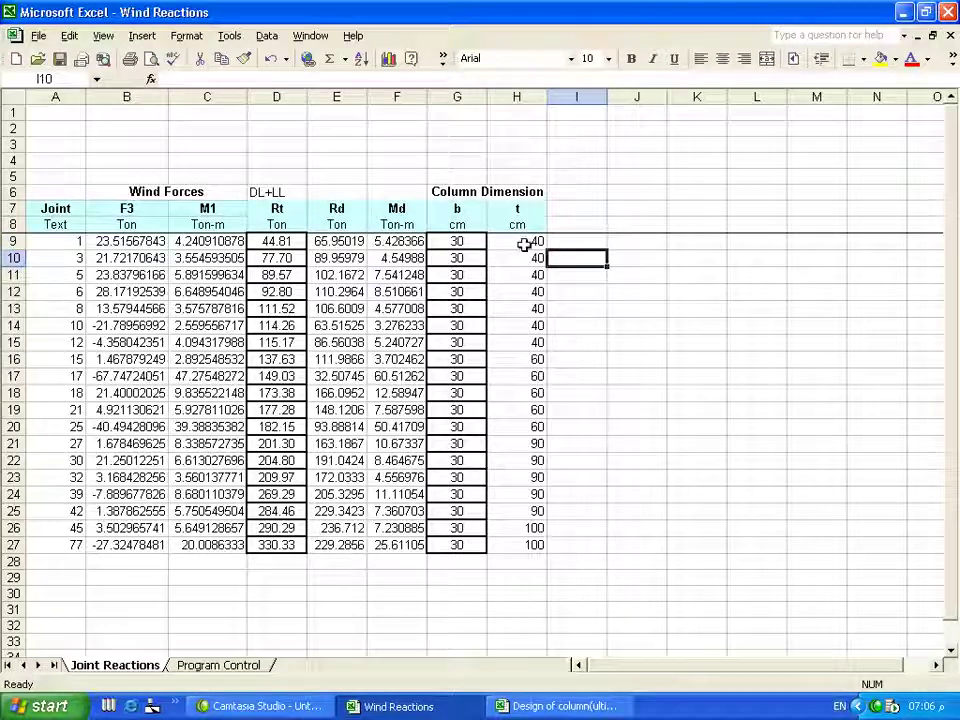
click(525, 241)
drag(458, 244, 462, 413)
click(243, 58)
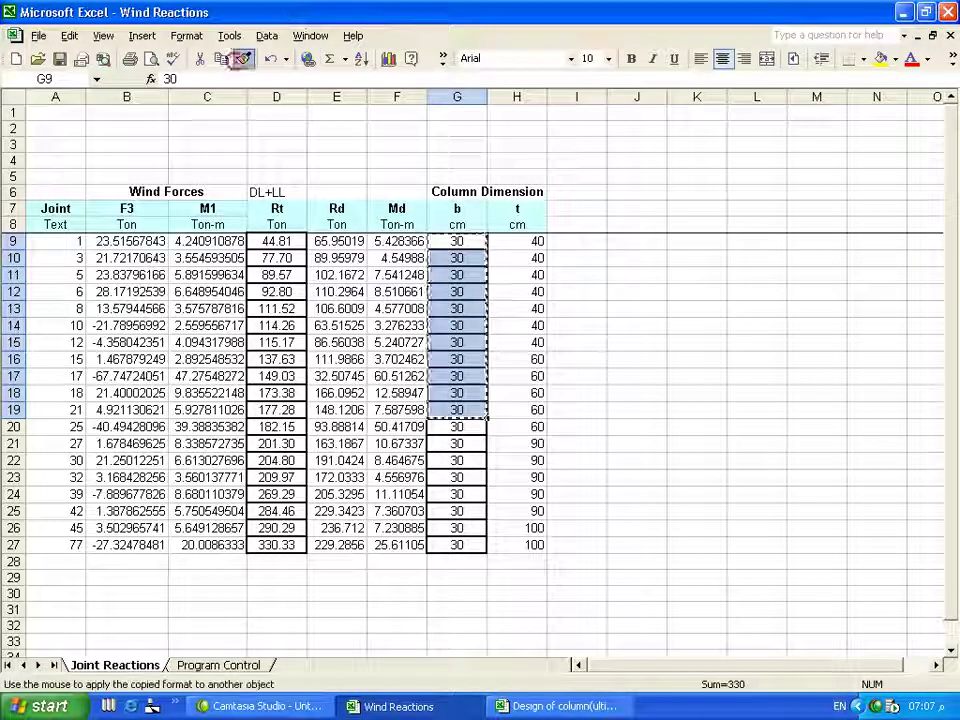
mouse_move(495, 240)
mouse_down()
mouse_move(529, 570)
mouse_move(536, 538)
mouse_move(520, 546)
mouse_up()
click(480, 594)
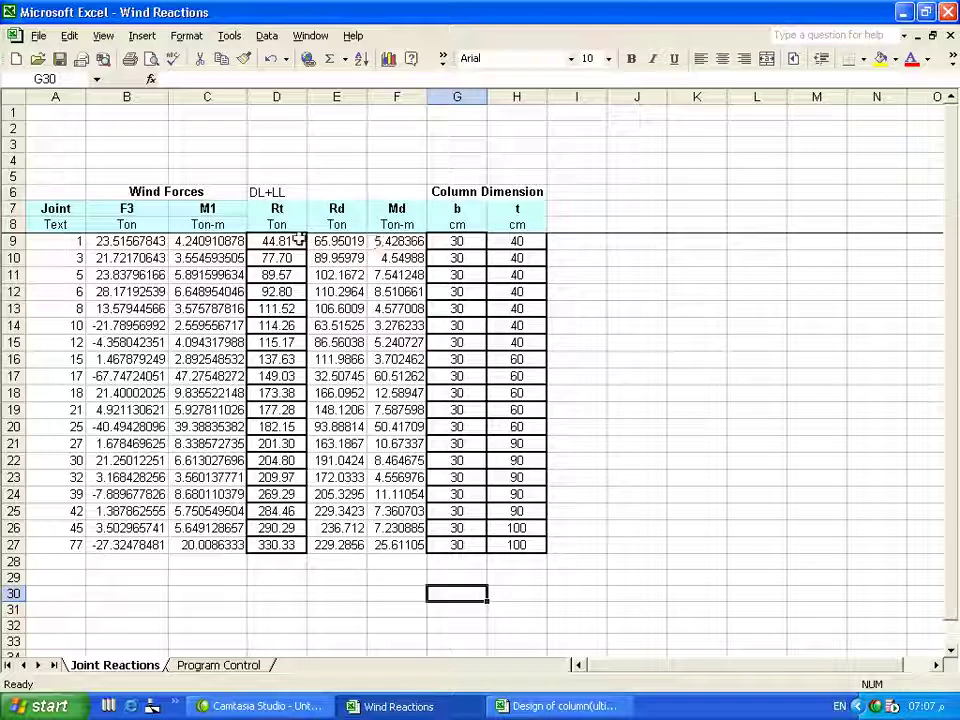
- Apply the two-decimal, centred, bordered format of the Rt values to Rd and Md in E9:F27 and the wind forces in B9:C27
mouse_move(270, 241)
mouse_down()
mouse_move(280, 477)
mouse_move(269, 548)
mouse_up()
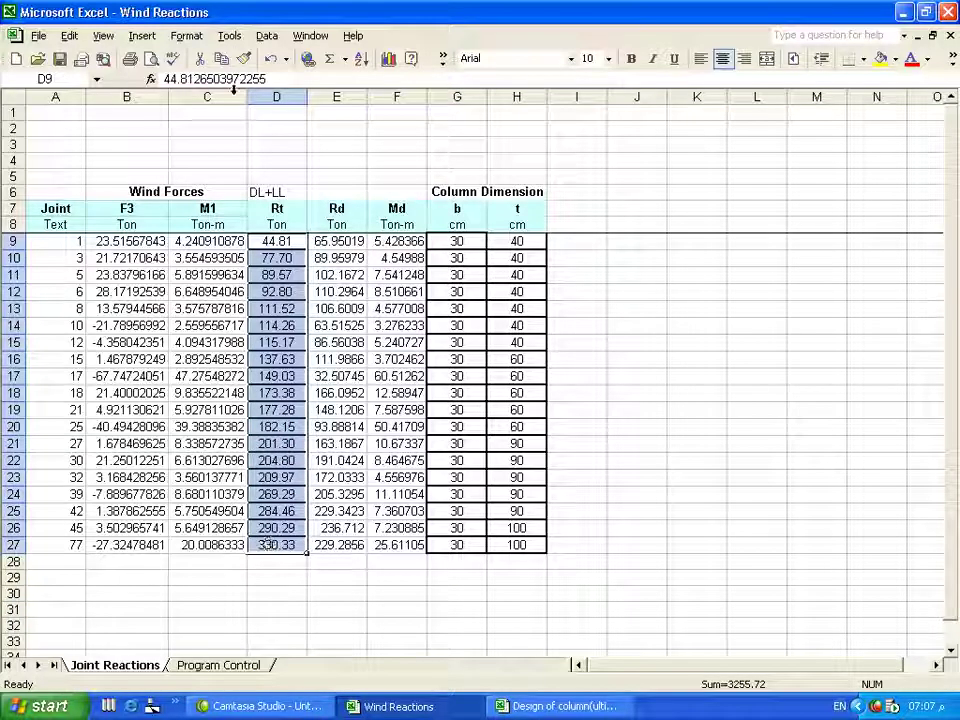
click(244, 58)
mouse_move(405, 245)
mouse_down()
mouse_move(321, 407)
mouse_move(339, 546)
mouse_up()
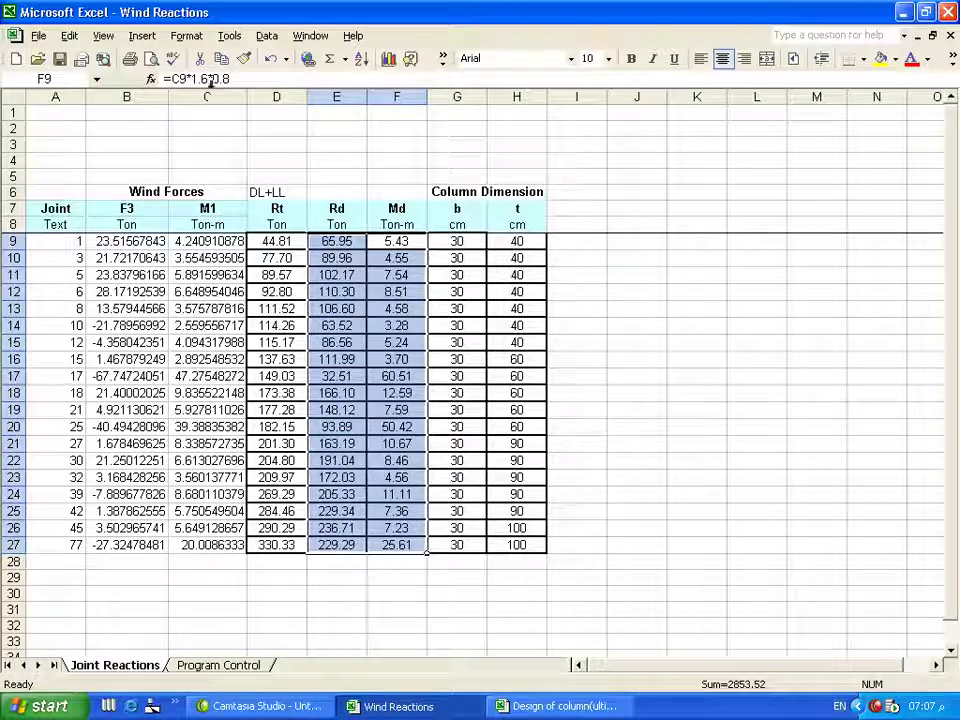
click(244, 58)
mouse_move(230, 241)
mouse_down()
mouse_move(133, 410)
mouse_move(130, 550)
mouse_up()
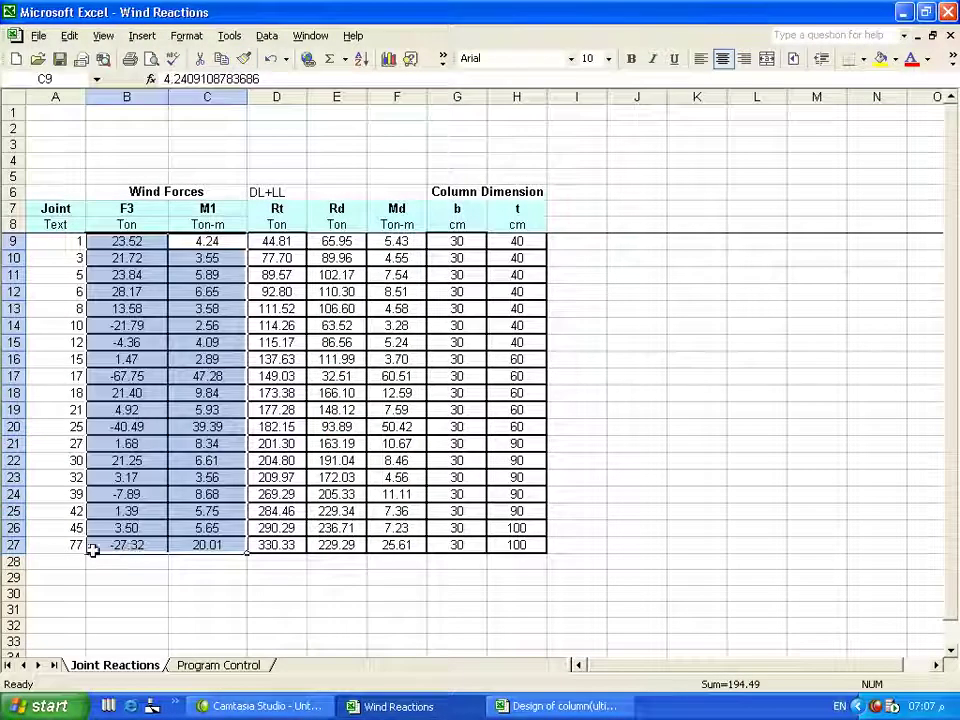
- Copy the format of the b column onto the joint numbers in A9:A27
drag(452, 242, 453, 445)
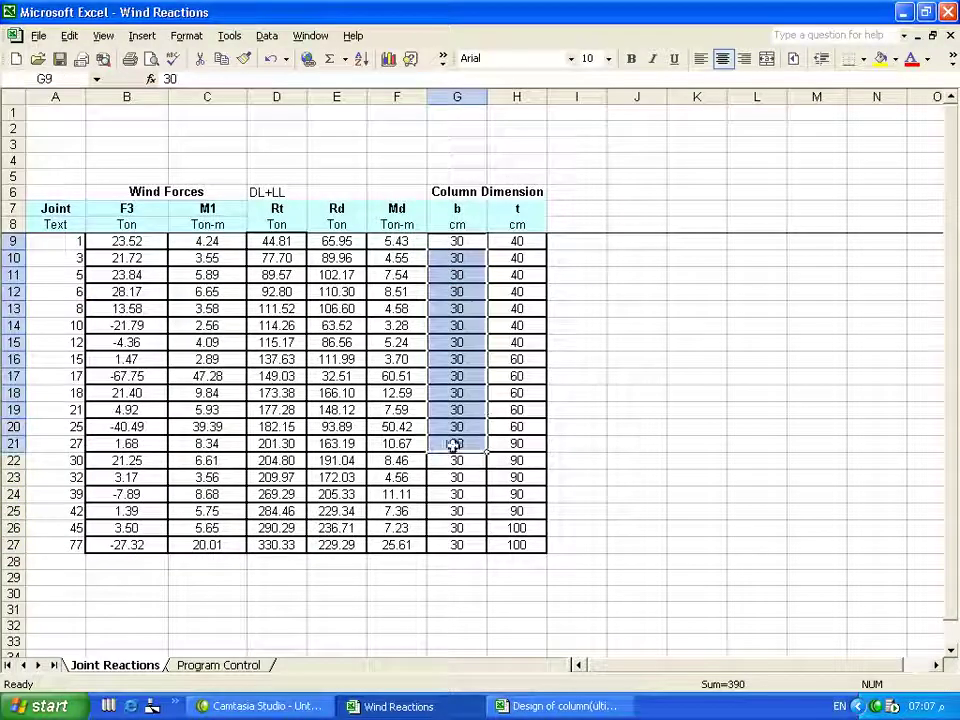
click(244, 58)
mouse_move(70, 242)
mouse_down()
mouse_move(60, 506)
mouse_move(73, 542)
mouse_up()
- Clear the stray borders from J19:J31 by copying the format of blank cells onto them
click(643, 414)
key(Escape)
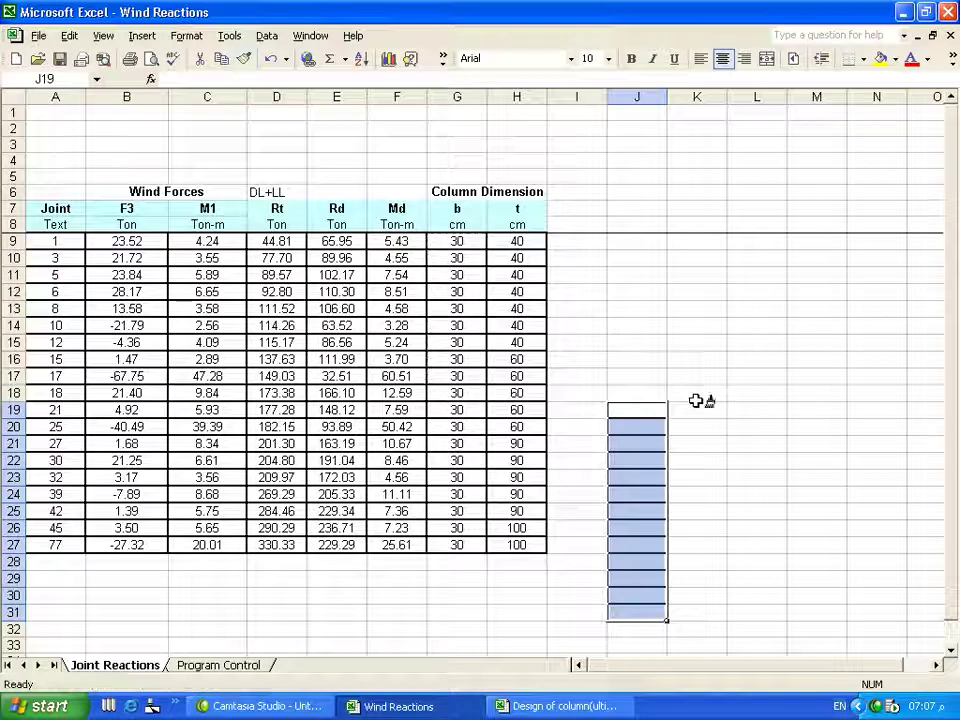
click(655, 342)
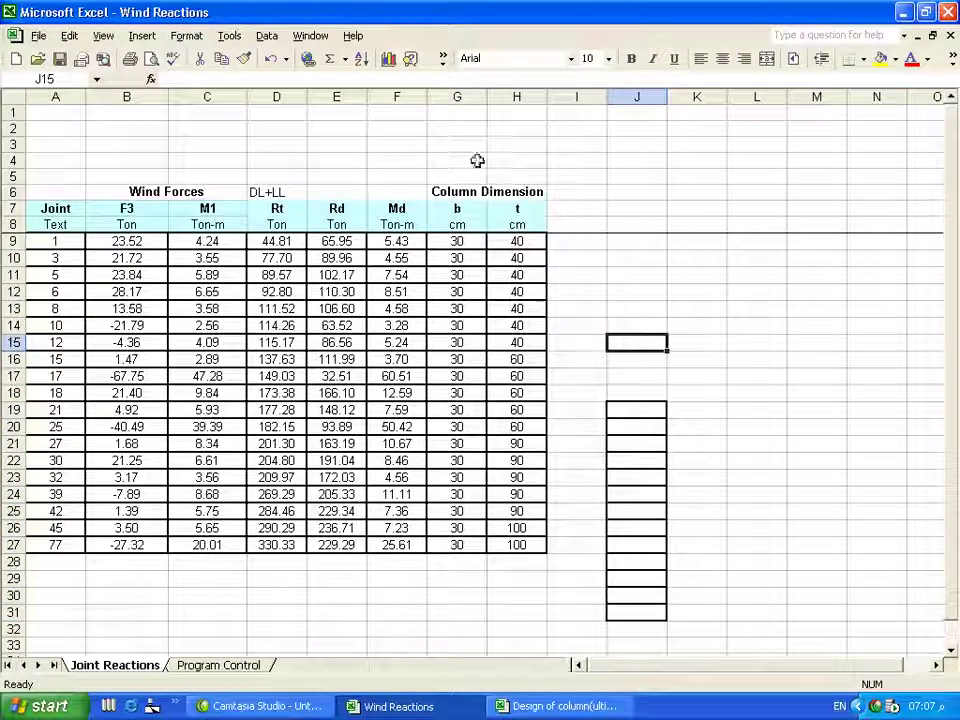
drag(816, 192, 816, 315)
click(242, 60)
mouse_move(672, 394)
mouse_down()
mouse_move(636, 478)
mouse_move(636, 671)
mouse_move(640, 640)
mouse_up()
click(636, 525)
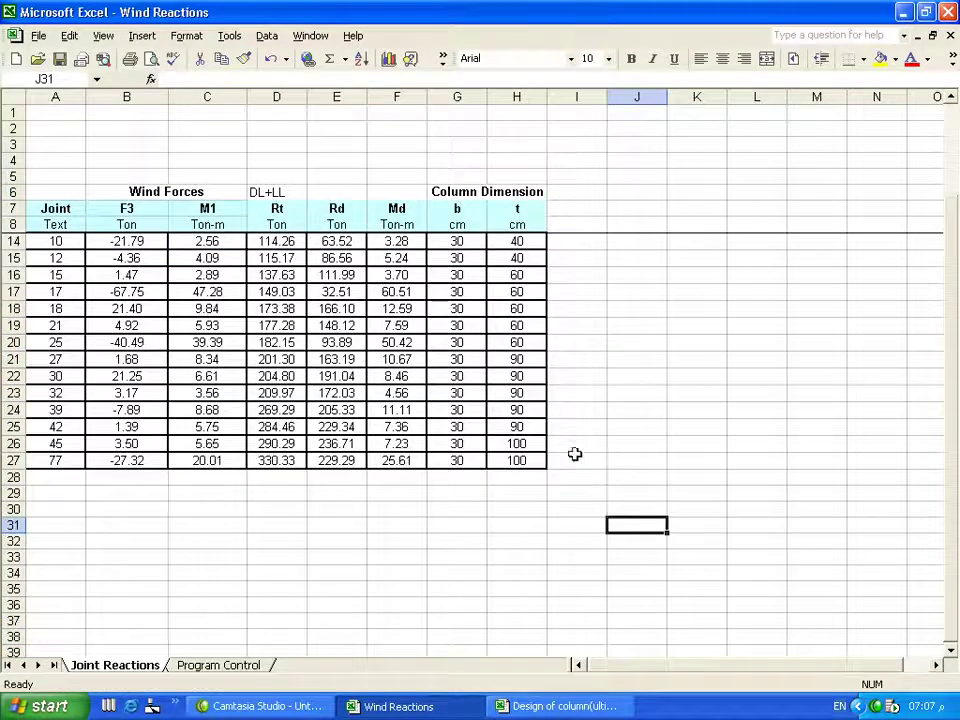
scroll(574, 448, up, 2)
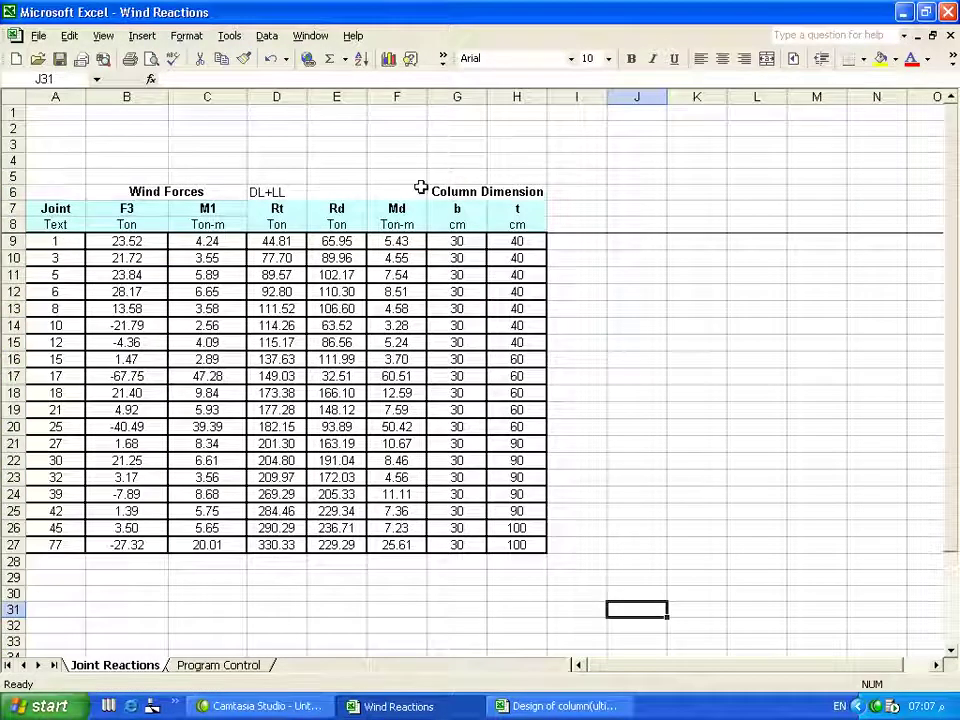
- Review the Rd formula in E12 and the short column design table in the Design of column(ultimate) workbook, ending back in Wind Reactions
scroll(497, 246, down, 1)
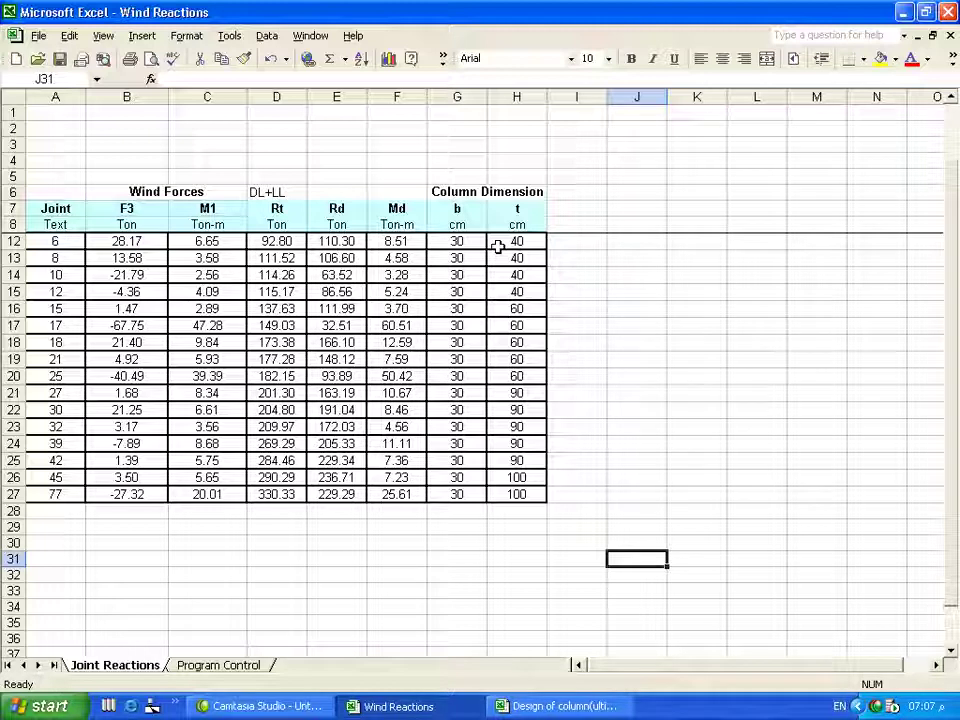
click(343, 240)
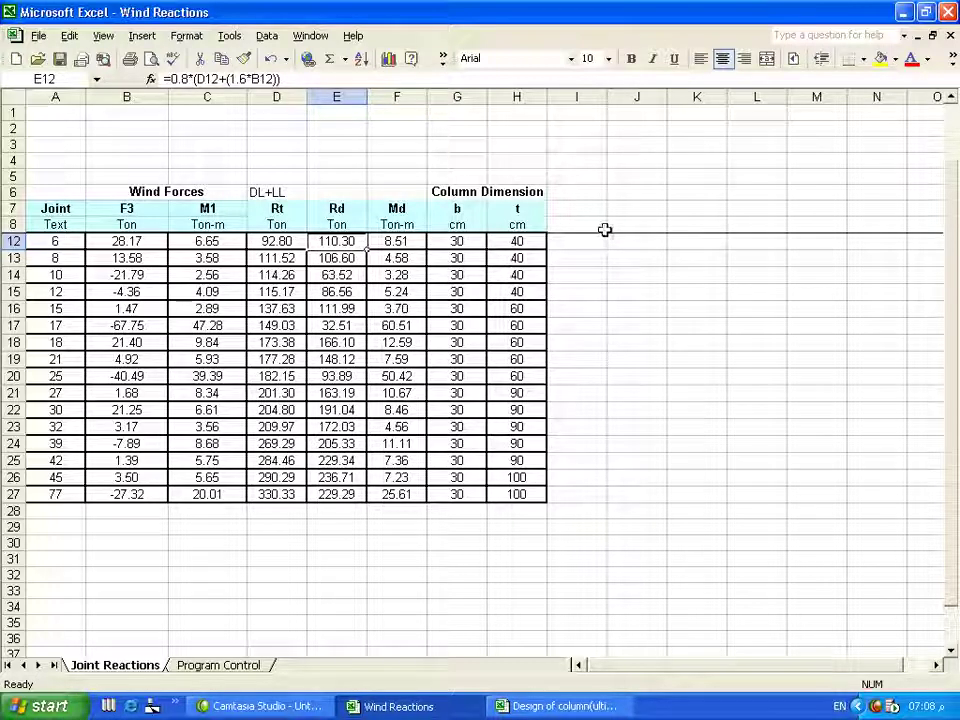
click(583, 705)
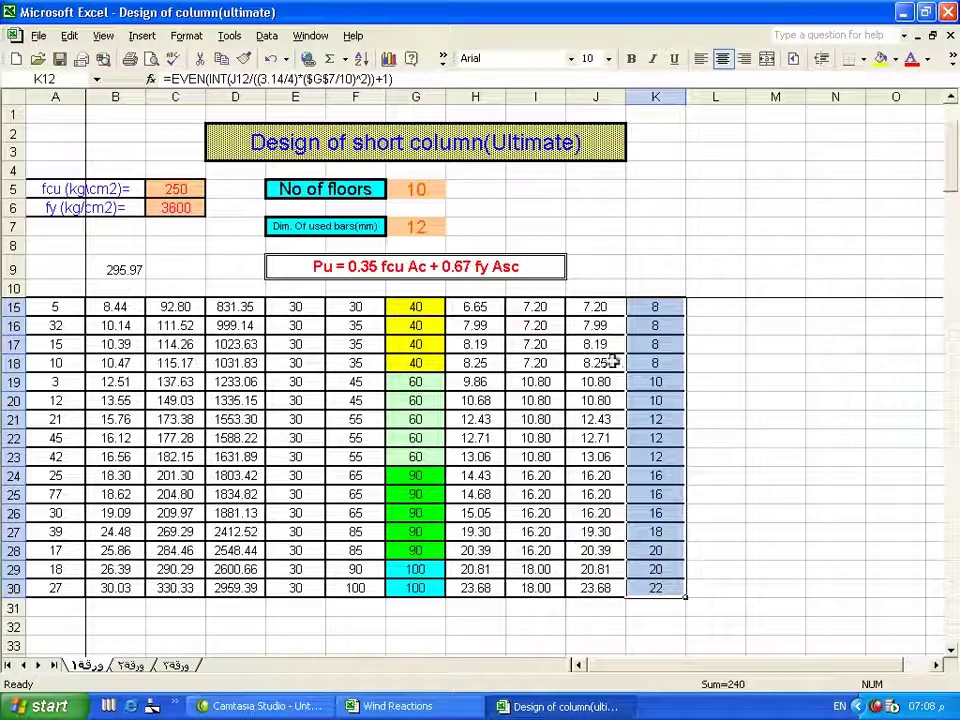
scroll(633, 326, up, 2)
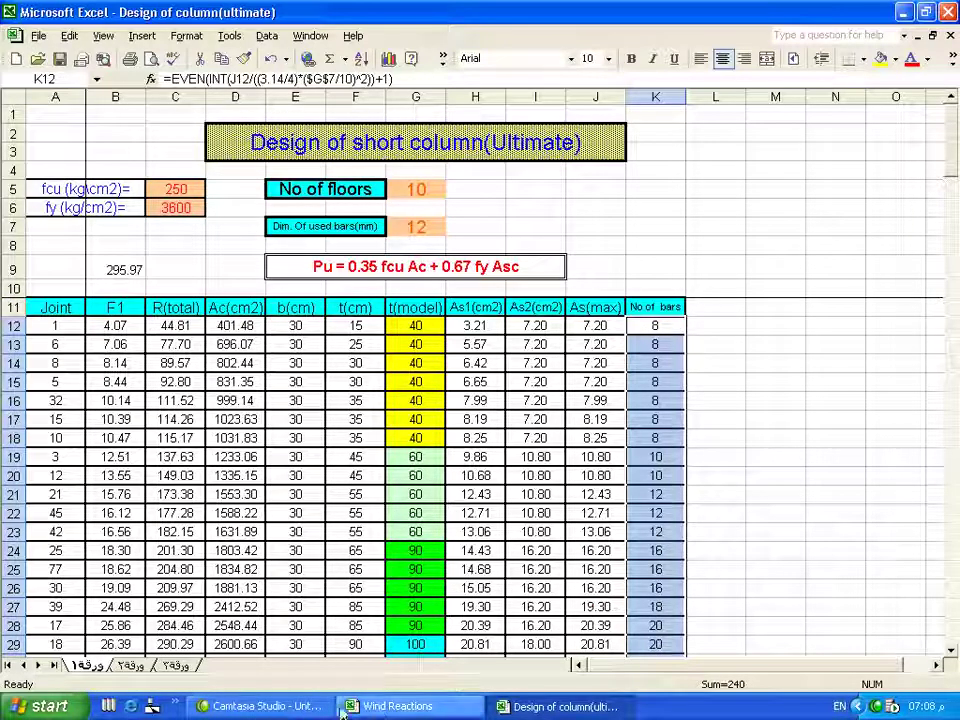
click(375, 706)
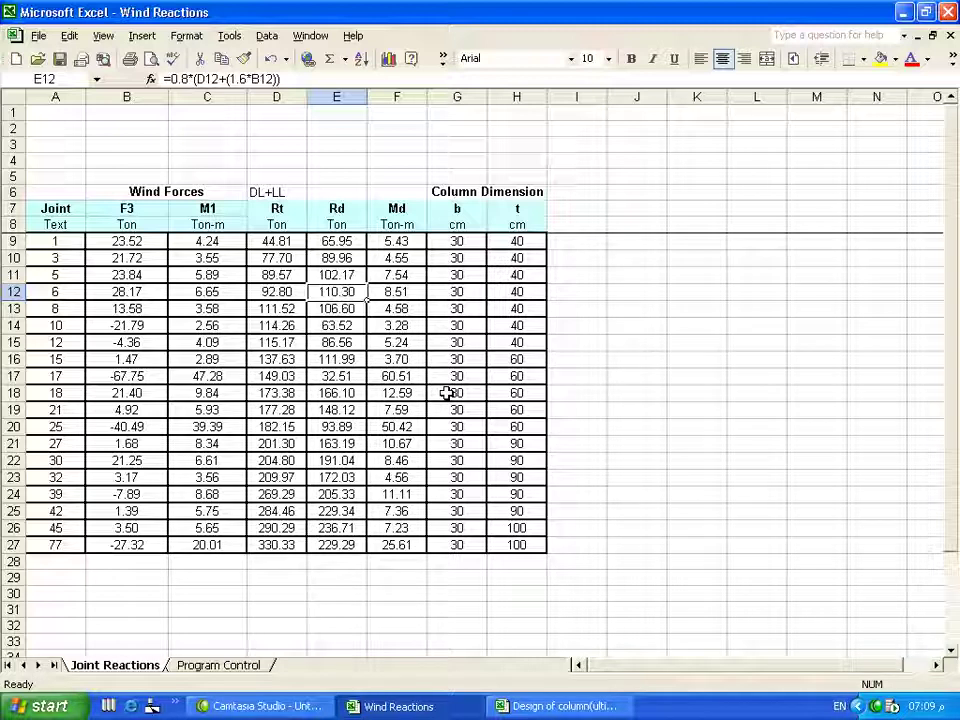
- Minimise the Wind Reactions workbook window to show the desktop
click(904, 12)
click(626, 437)
click(578, 617)
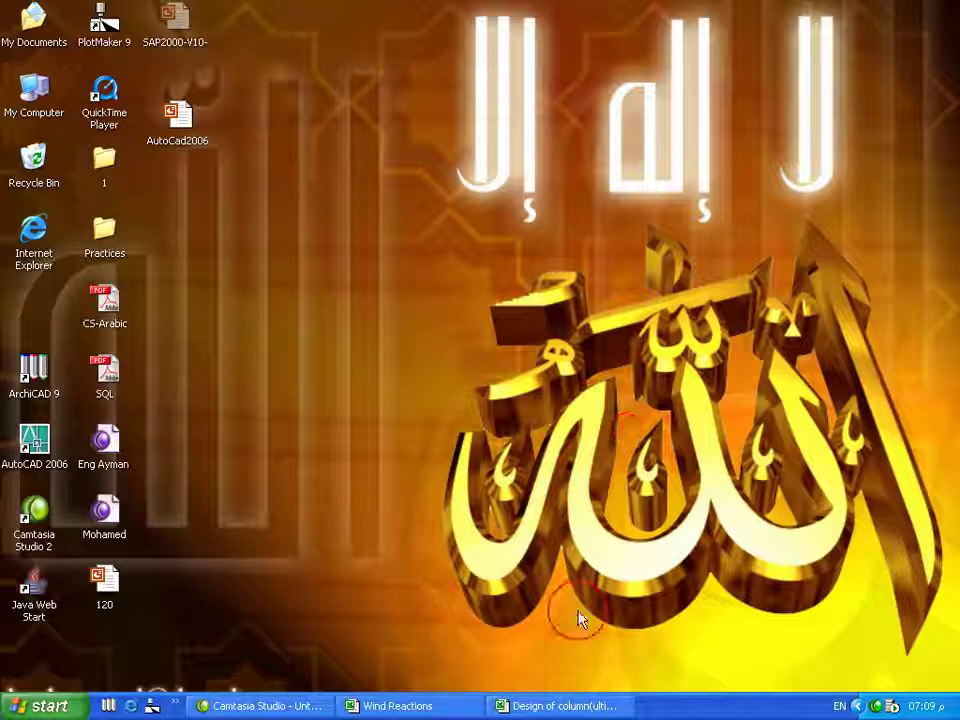